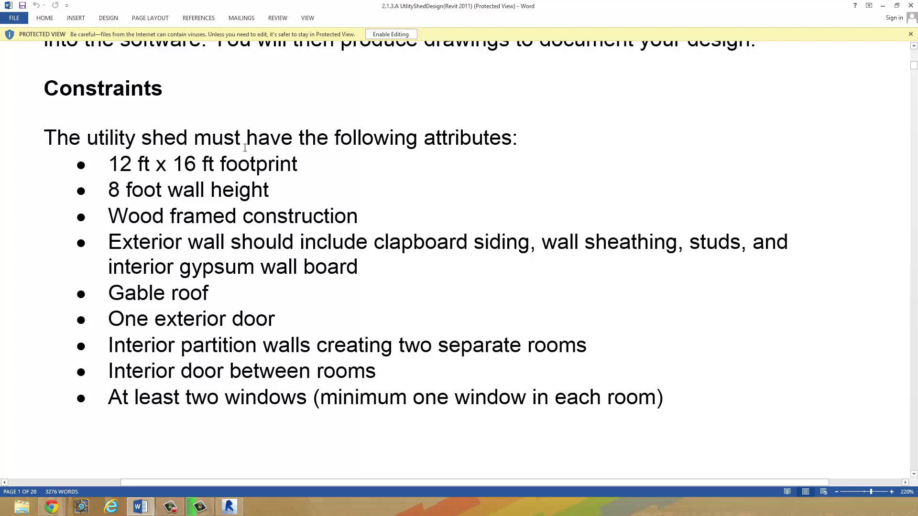
{"action": "left_click_drag", "start_coordinate": [298, 163], "coordinate": [95, 175]}
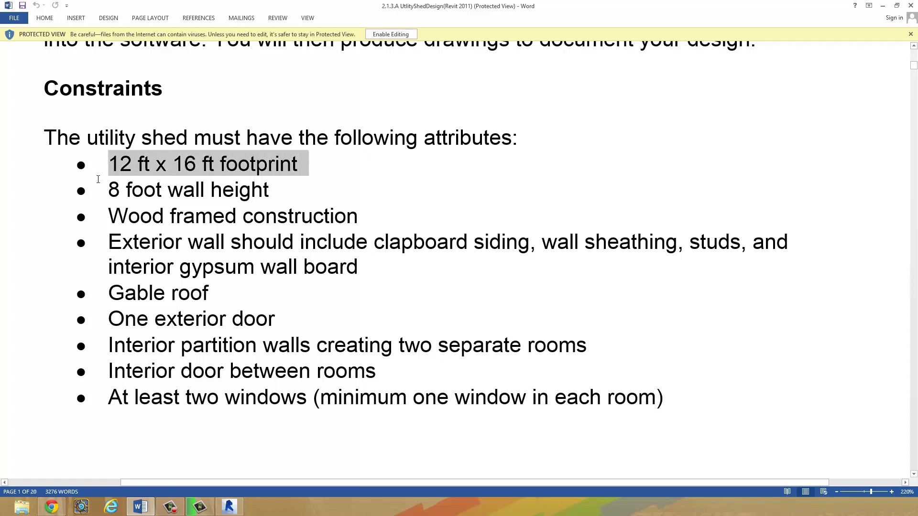
{"action": "left_click_drag", "start_coordinate": [281, 192], "coordinate": [100, 194]}
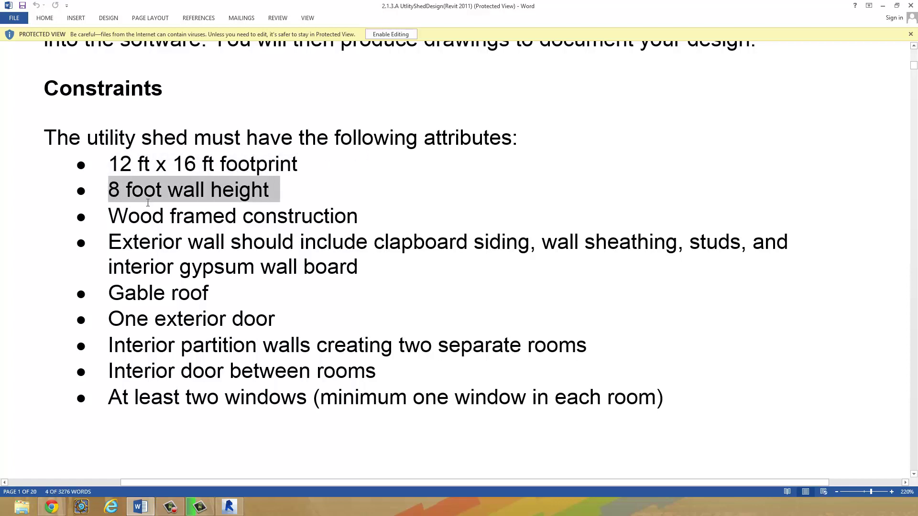
{"action": "left_click", "coordinate": [238, 213]}
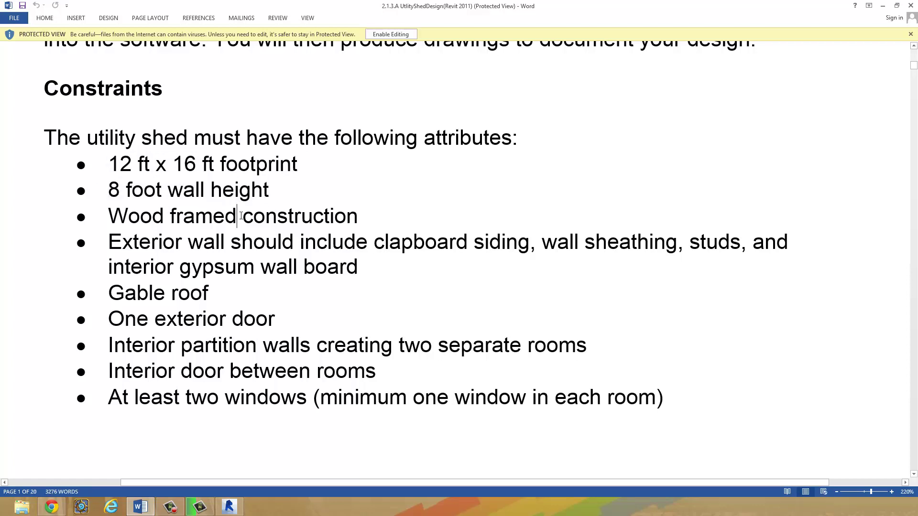
{"action": "left_click_drag", "start_coordinate": [108, 243], "coordinate": [503, 265]}
{"action": "left_click", "coordinate": [437, 242]}
{"action": "left_click_drag", "start_coordinate": [542, 242], "coordinate": [703, 252]}
{"action": "left_click", "coordinate": [704, 252]}
{"action": "left_click_drag", "start_coordinate": [108, 266], "coordinate": [281, 271]}
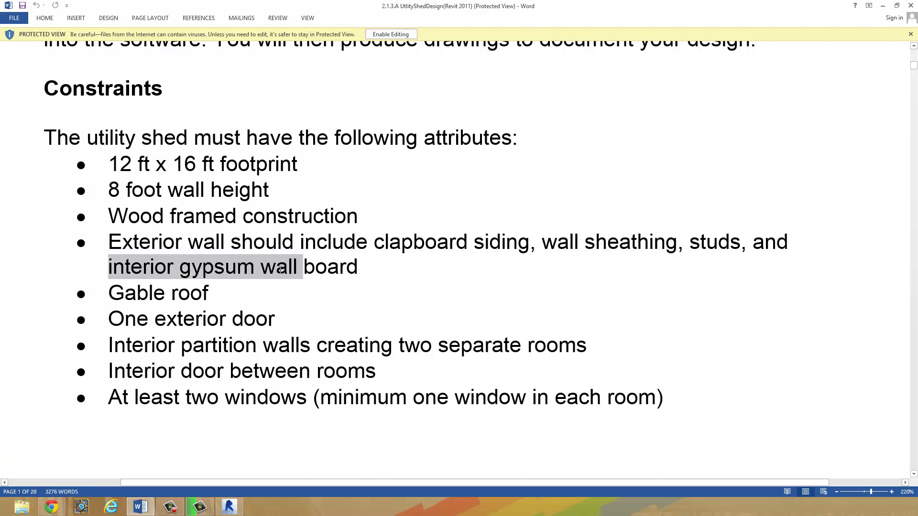
{"action": "left_click_drag", "start_coordinate": [216, 293], "coordinate": [113, 296]}
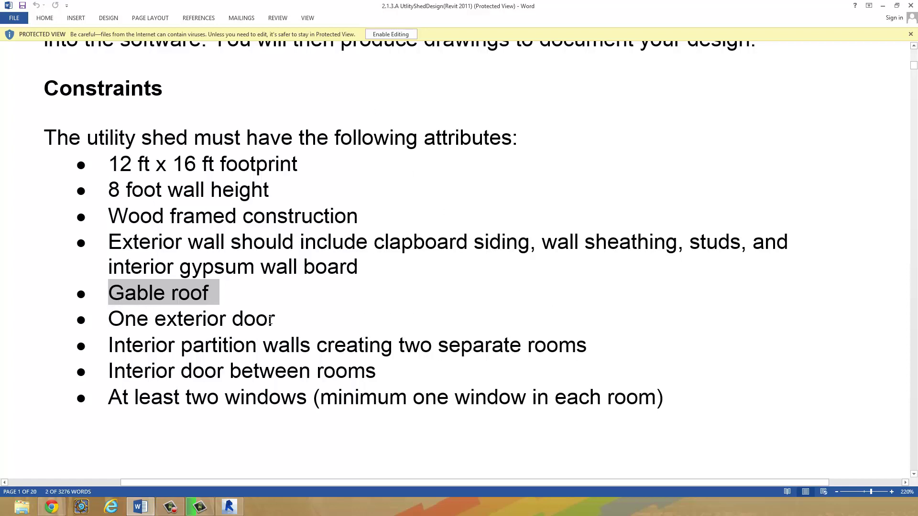
{"action": "left_click_drag", "start_coordinate": [270, 320], "coordinate": [110, 321]}
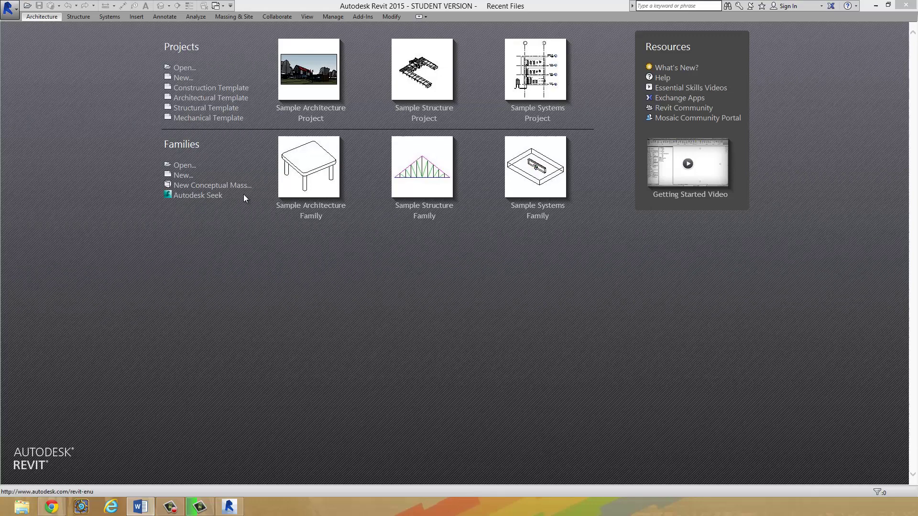
Create a new project, Project1, from the Architectural Template
{"action": "left_click", "coordinate": [8, 9]}
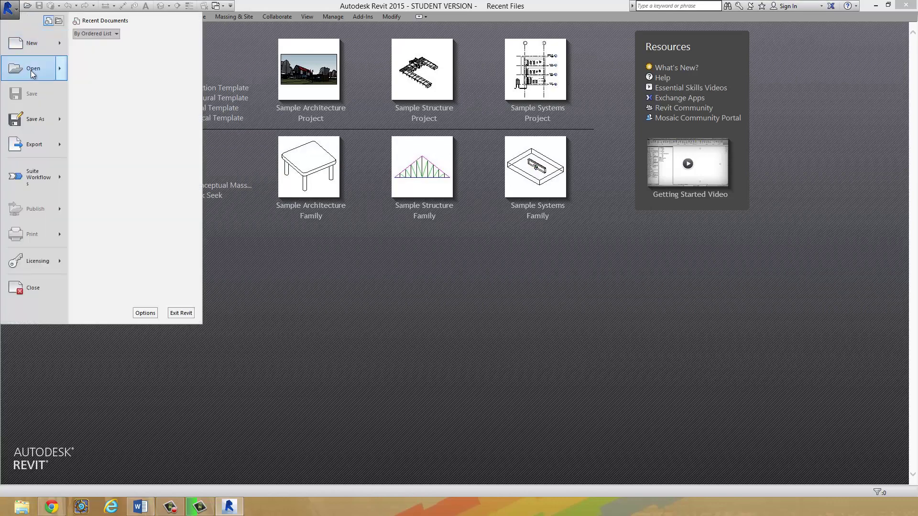
{"action": "left_click", "coordinate": [27, 46]}
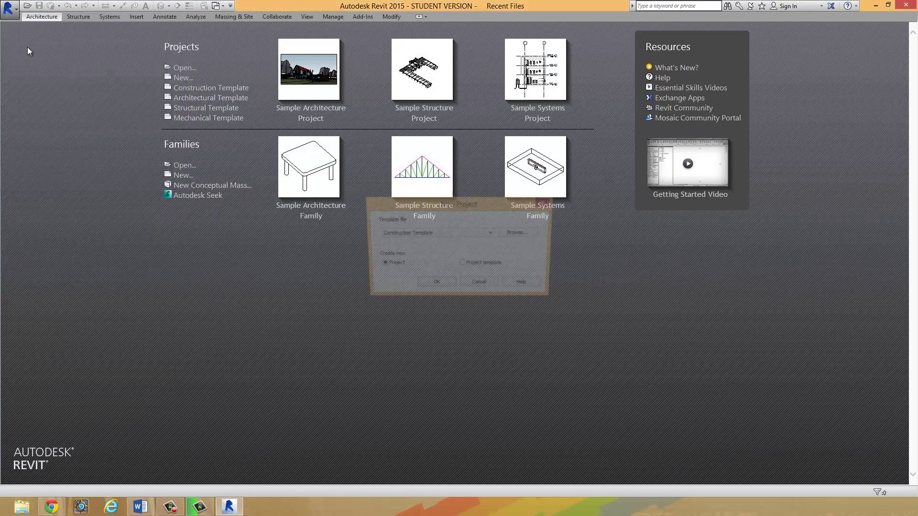
{"action": "left_click", "coordinate": [429, 232]}
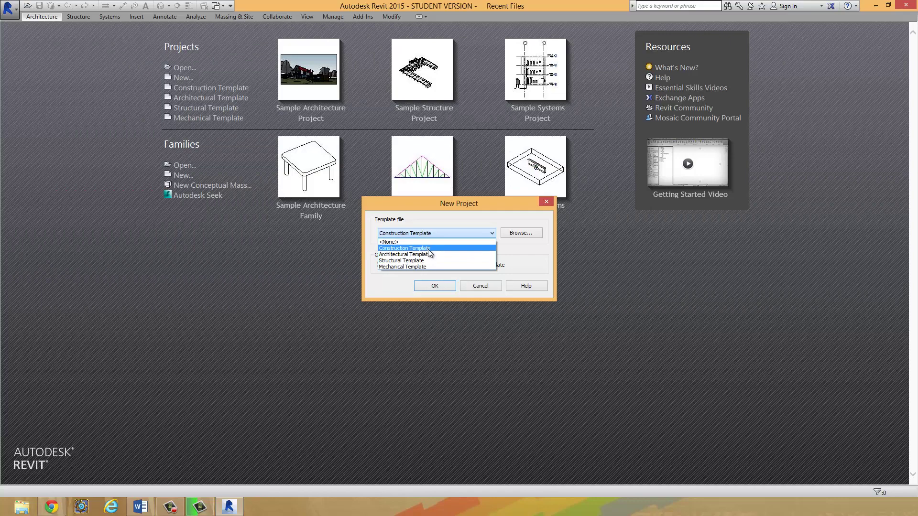
{"action": "left_click", "coordinate": [395, 255]}
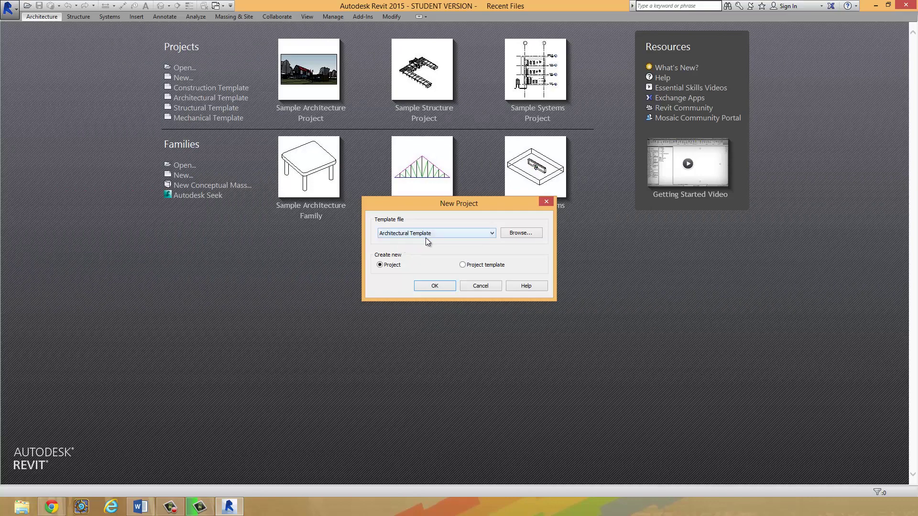
{"action": "left_click", "coordinate": [430, 285]}
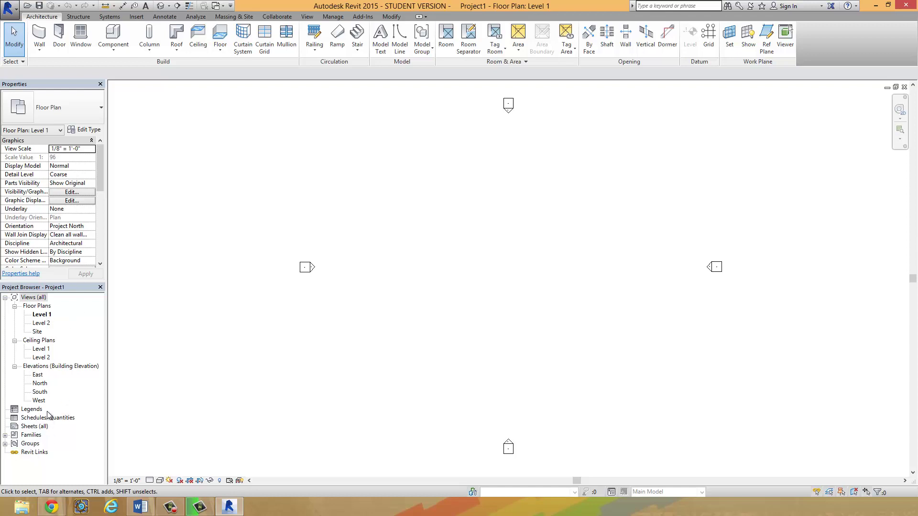
{"action": "left_click", "coordinate": [43, 315]}
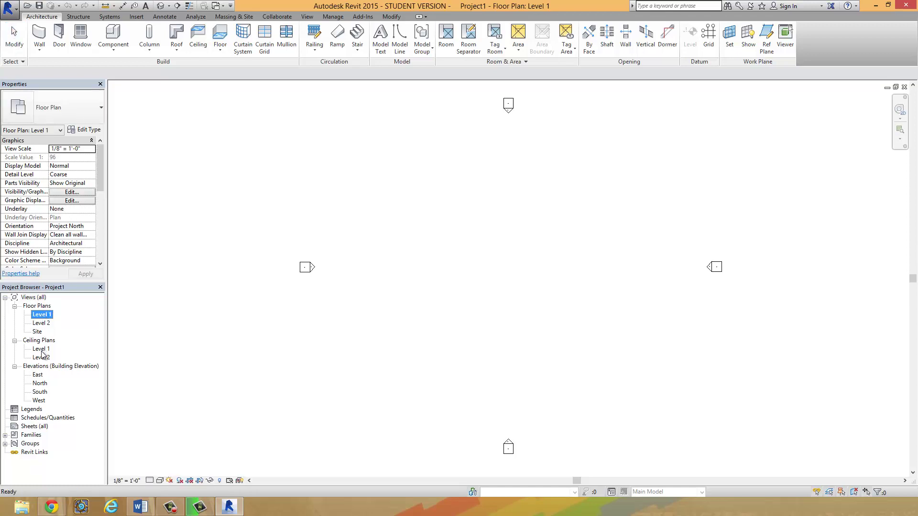
{"action": "left_click", "coordinate": [41, 349]}
{"action": "left_click", "coordinate": [38, 332]}
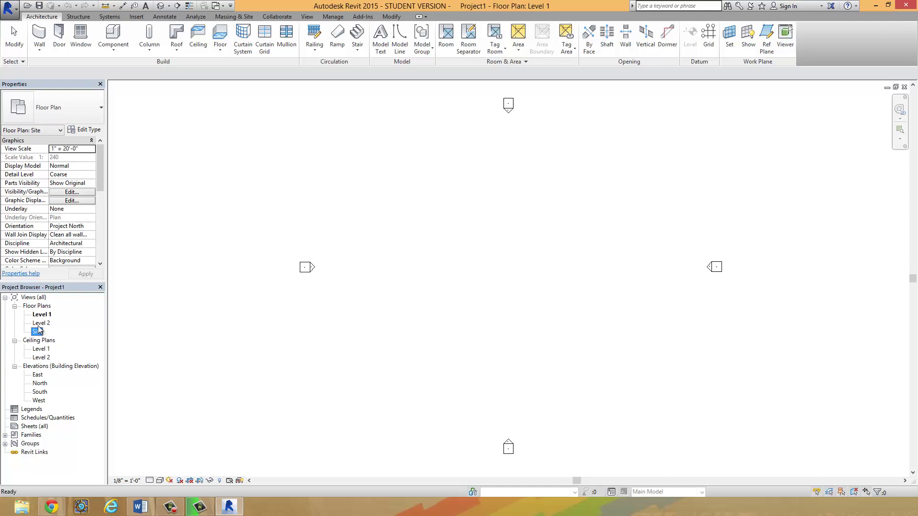
{"action": "left_click", "coordinate": [39, 324]}
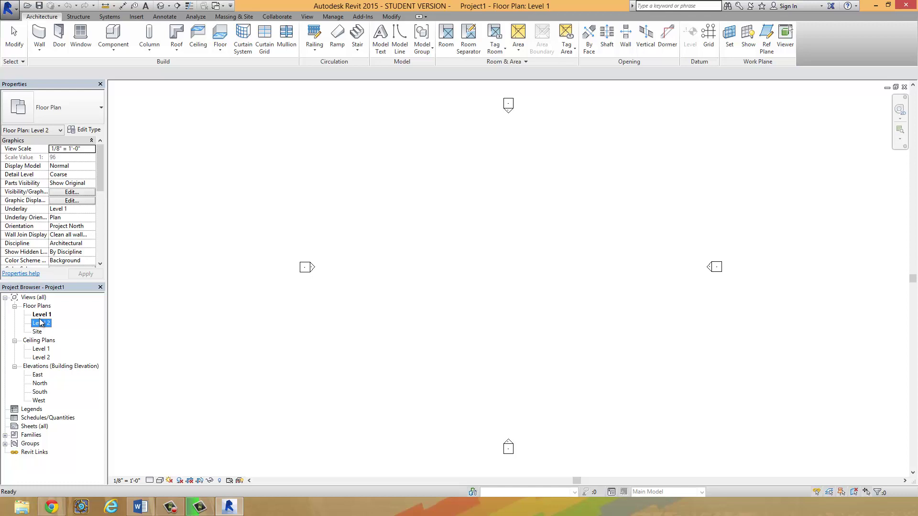
{"action": "left_click", "coordinate": [42, 317]}
{"action": "key", "text": "Down"}
{"action": "key", "text": "Down"}
{"action": "key", "text": "Down"}
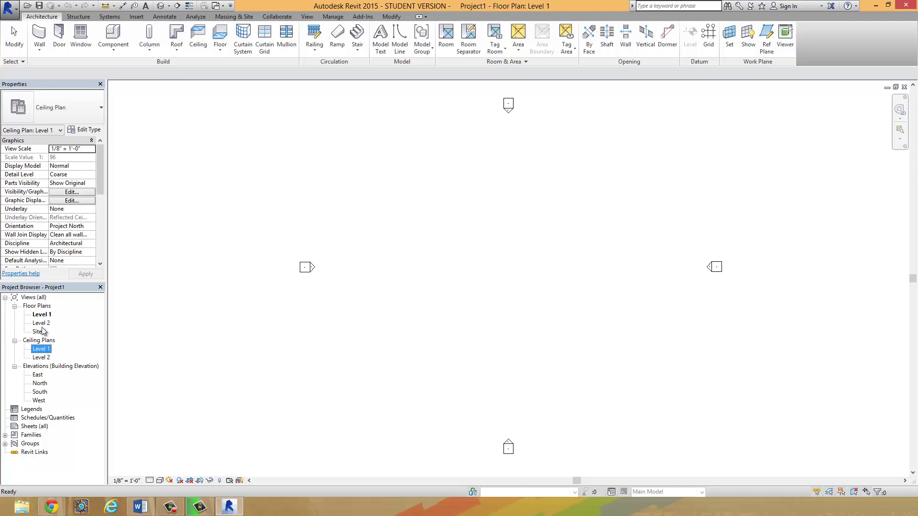
{"action": "left_click", "coordinate": [41, 323]}
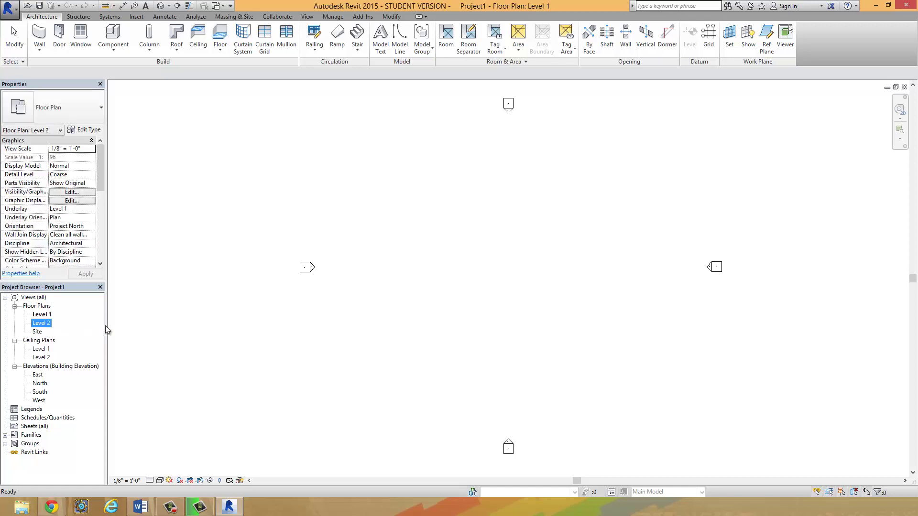
{"action": "left_click", "coordinate": [471, 260]}
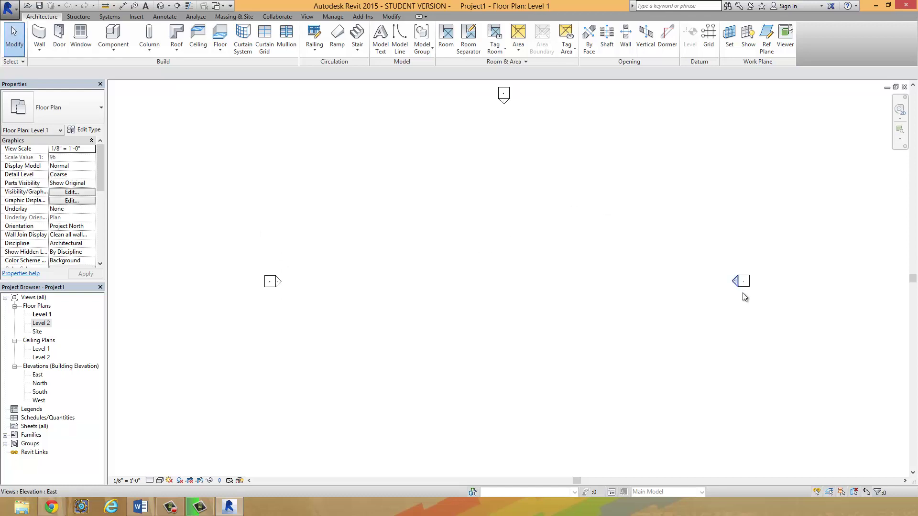
Window-select the east, north, west and south elevation markers, and nudge the east marker farther right
{"action": "scroll", "coordinate": [742, 293], "scroll_direction": "up", "scroll_amount": 3}
{"action": "scroll", "coordinate": [727, 264], "scroll_direction": "down", "scroll_amount": 4}
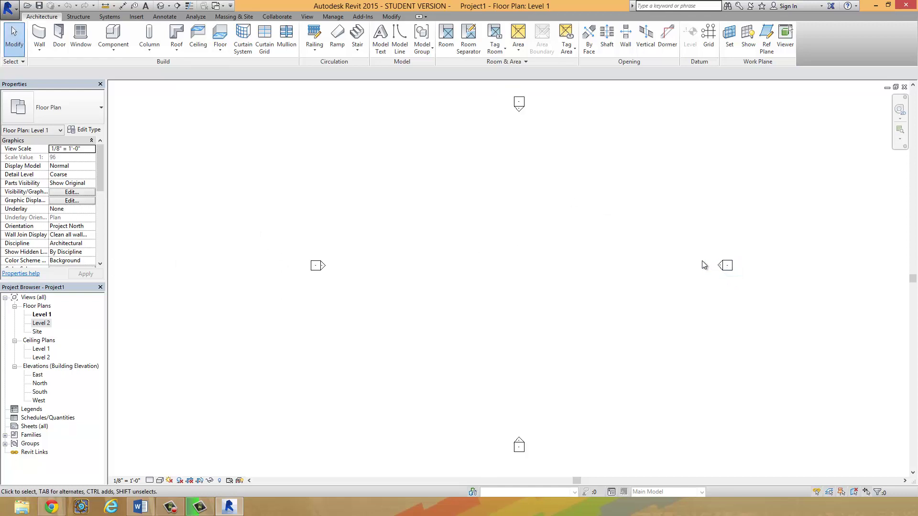
{"action": "scroll", "coordinate": [689, 265], "scroll_direction": "down", "scroll_amount": 1}
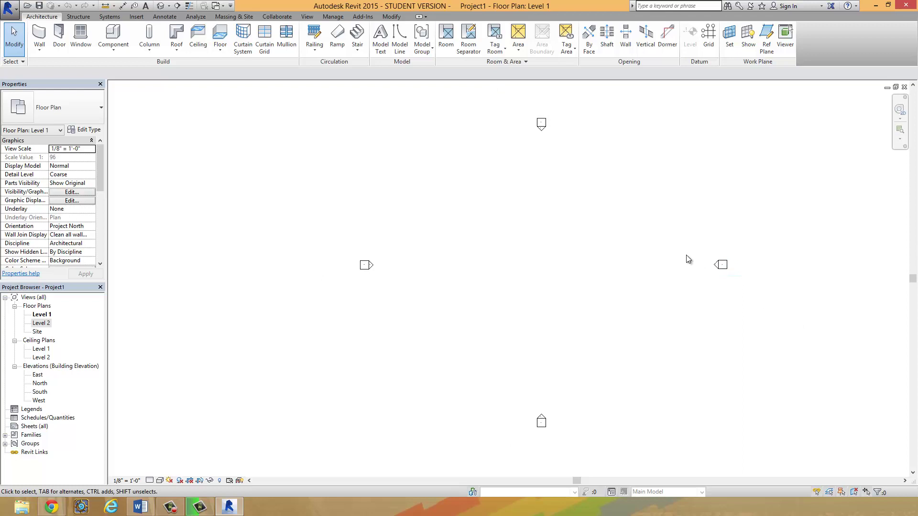
{"action": "scroll", "coordinate": [689, 265], "scroll_direction": "up", "scroll_amount": 1}
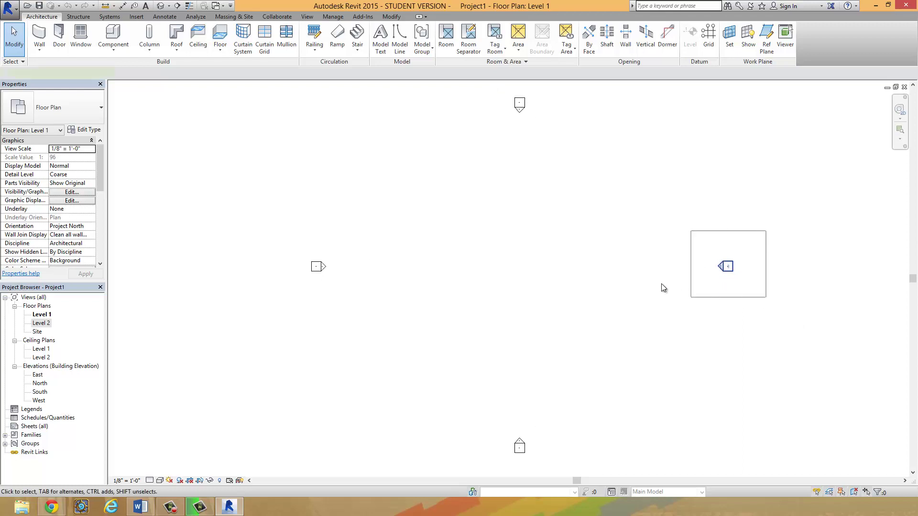
{"action": "left_click_drag", "start_coordinate": [663, 288], "coordinate": [571, 235]}
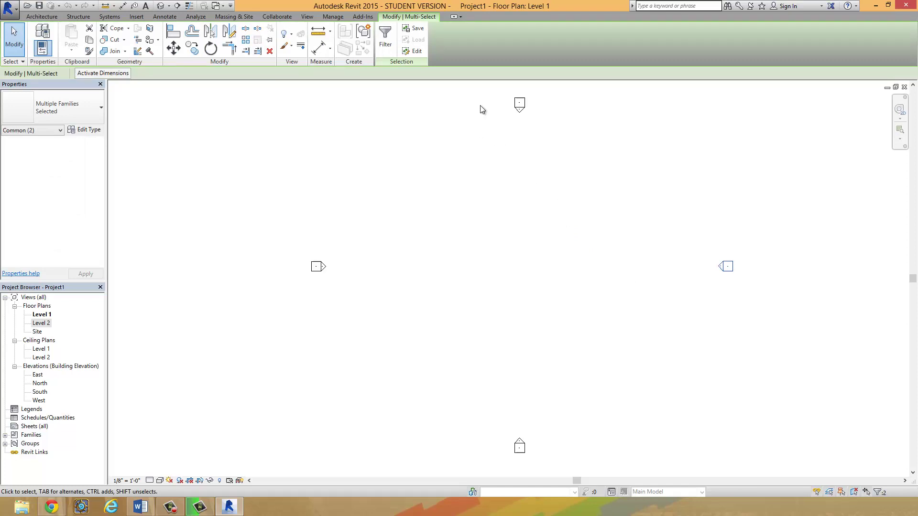
{"action": "left_click_drag", "start_coordinate": [467, 96], "coordinate": [545, 143]}
{"action": "left_click_drag", "start_coordinate": [267, 199], "coordinate": [372, 327]}
{"action": "left_click_drag", "start_coordinate": [795, 237], "coordinate": [648, 351]}
{"action": "left_click_drag", "start_coordinate": [432, 354], "coordinate": [616, 498]}
{"action": "mouse_move", "coordinate": [725, 266]}
{"action": "left_mouse_down"}
{"action": "mouse_move", "coordinate": [762, 268]}
{"action": "mouse_move", "coordinate": [727, 270]}
{"action": "left_mouse_up"}
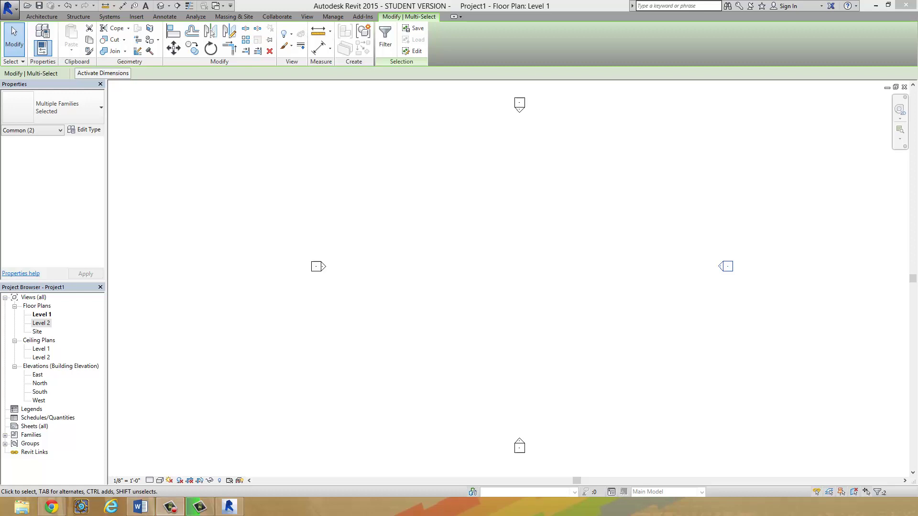
Rename the Level 1 plan to 'Floor', and accept renaming its matching level and views
{"action": "left_click", "coordinate": [46, 315]}
{"action": "left_click", "coordinate": [43, 324]}
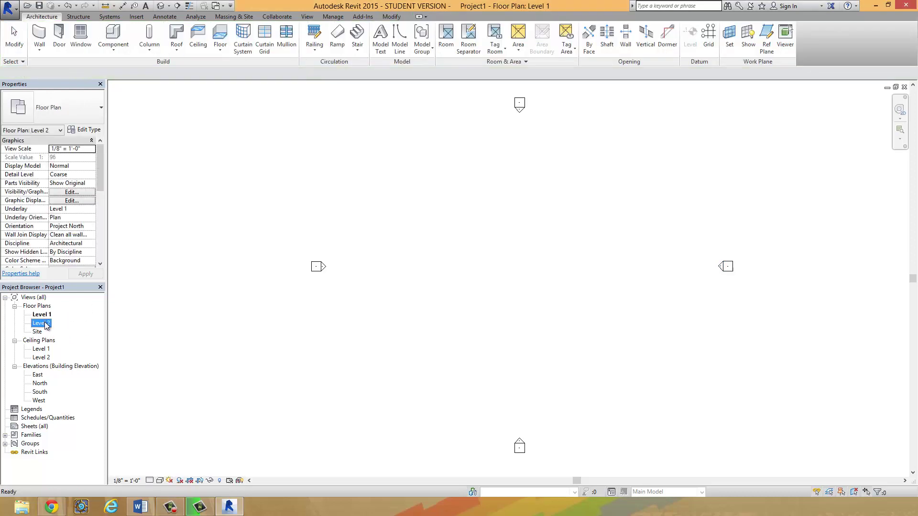
{"action": "left_click", "coordinate": [41, 316]}
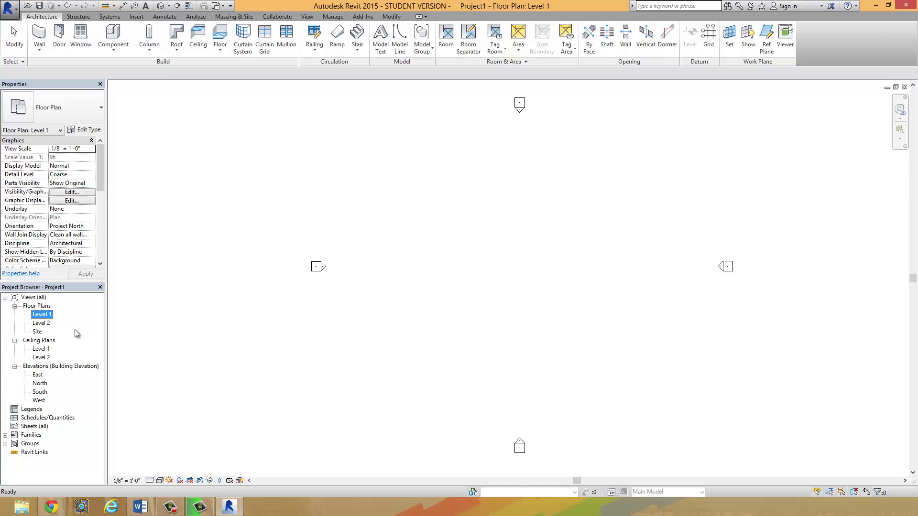
{"action": "right_click", "coordinate": [47, 318]}
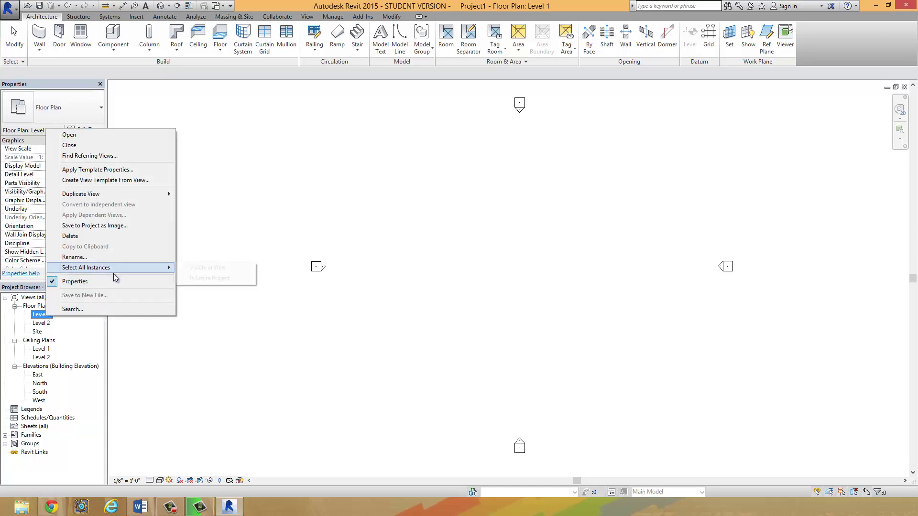
{"action": "left_click", "coordinate": [102, 258]}
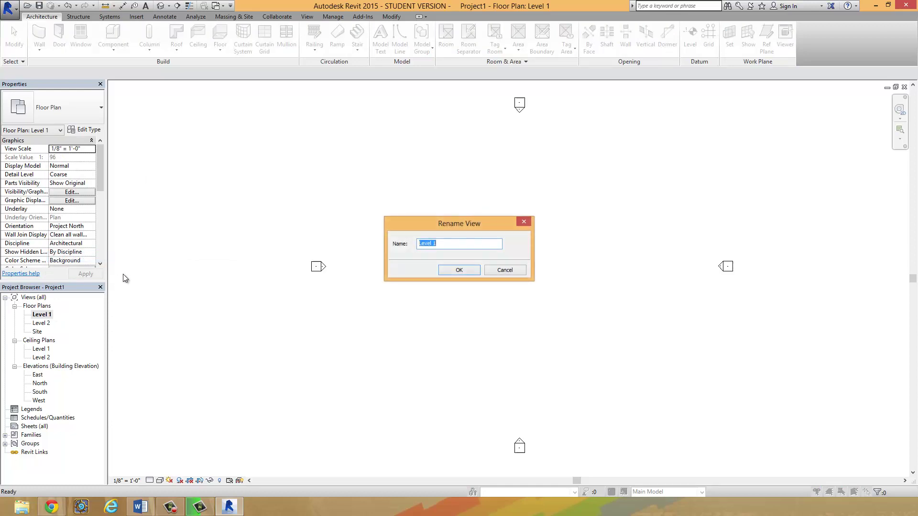
{"action": "type", "text": "Floor"}
{"action": "left_click", "coordinate": [450, 271]}
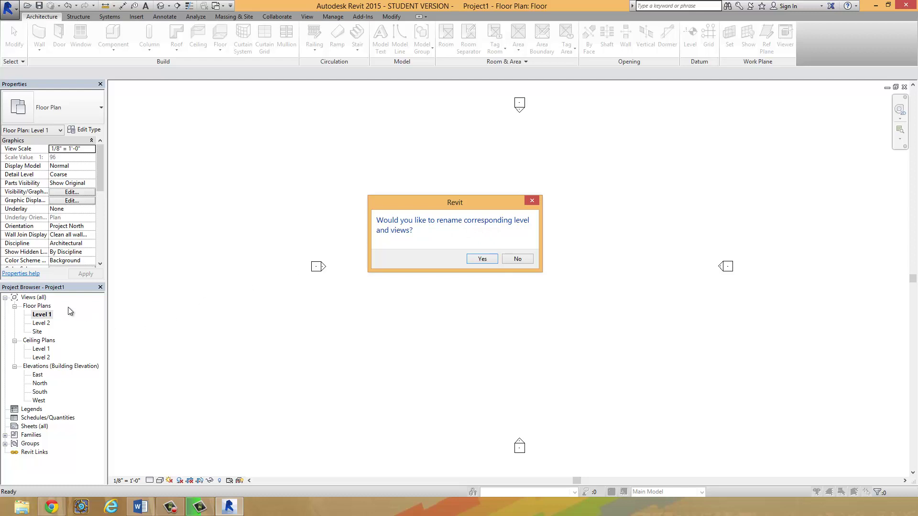
{"action": "left_click", "coordinate": [482, 261]}
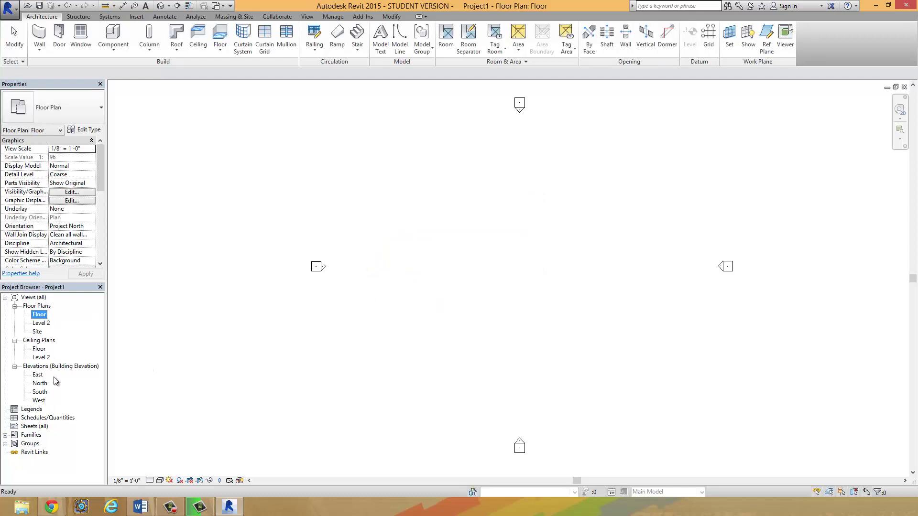
{"action": "left_click", "coordinate": [42, 324]}
Rename the Level 2 plan to 'Roof', and accept renaming its matching level and views
{"action": "right_click", "coordinate": [43, 323]}
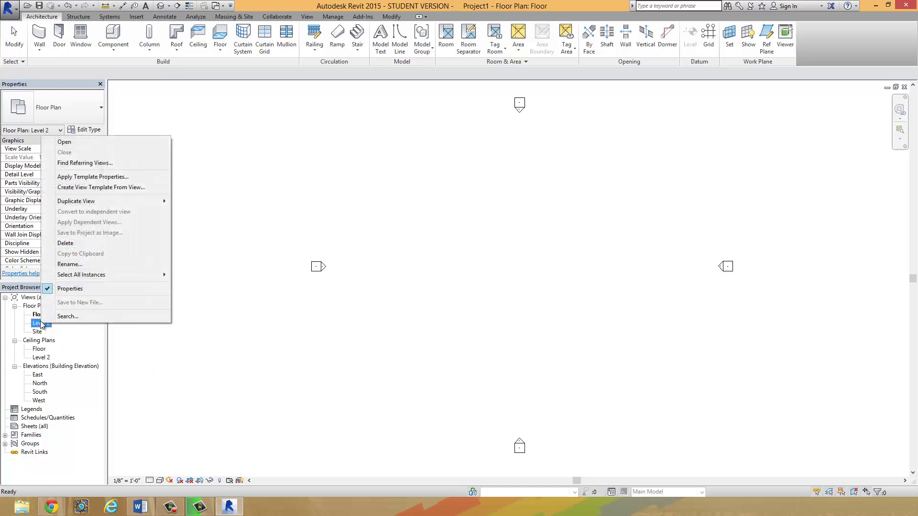
{"action": "left_click", "coordinate": [71, 265]}
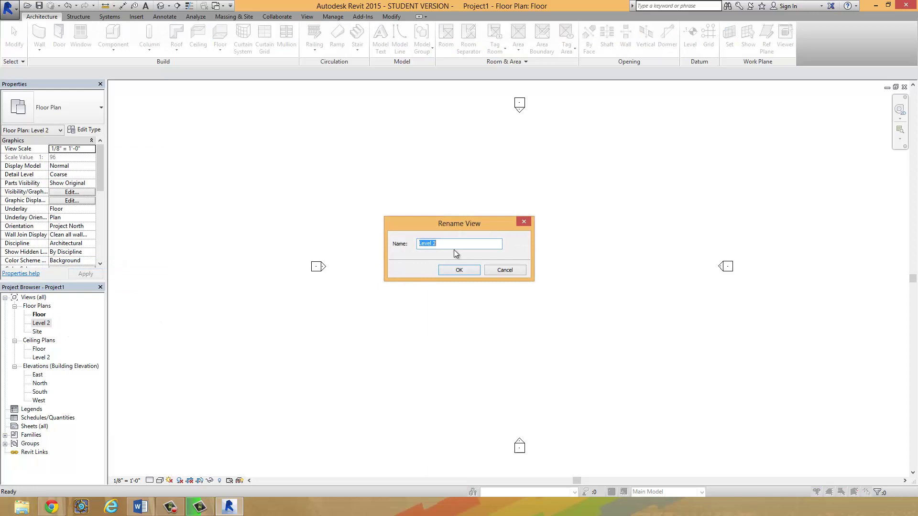
{"action": "type", "text": "Roof"}
{"action": "left_click", "coordinate": [459, 269]}
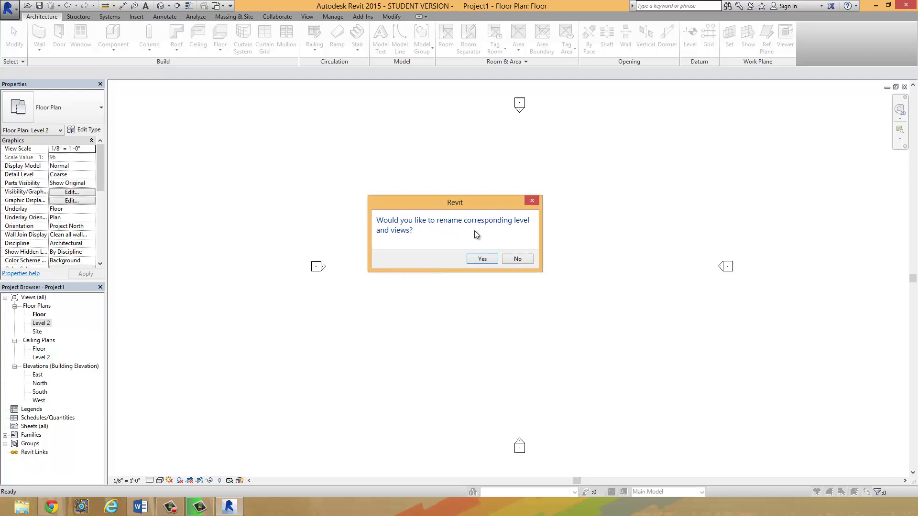
{"action": "left_click", "coordinate": [477, 259]}
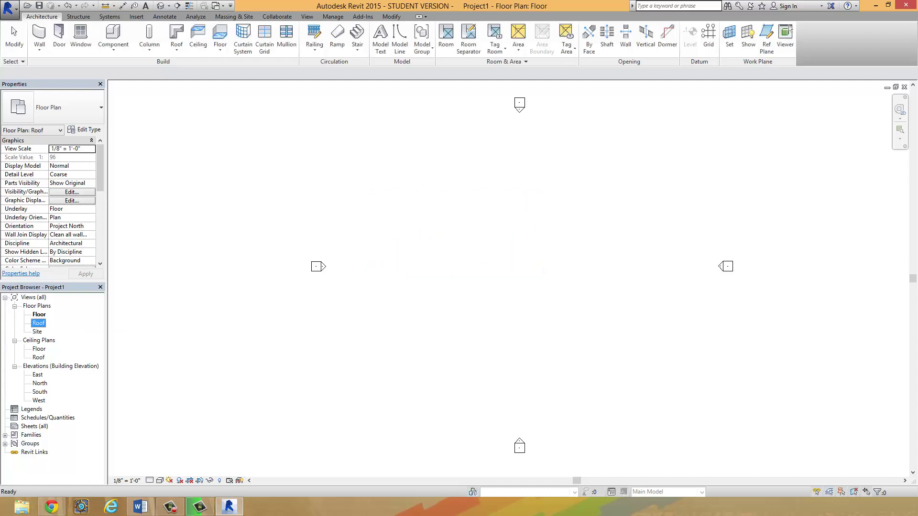
{"action": "left_click", "coordinate": [14, 39]}
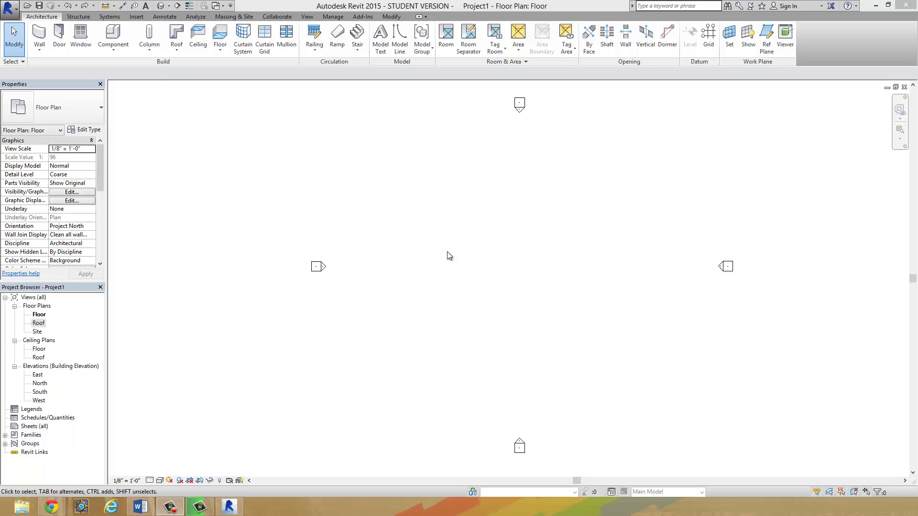
Chain four Generic 8" walls into a closed 18'-0" by 16'-0" loop on the Floor plan
{"action": "left_click", "coordinate": [40, 315]}
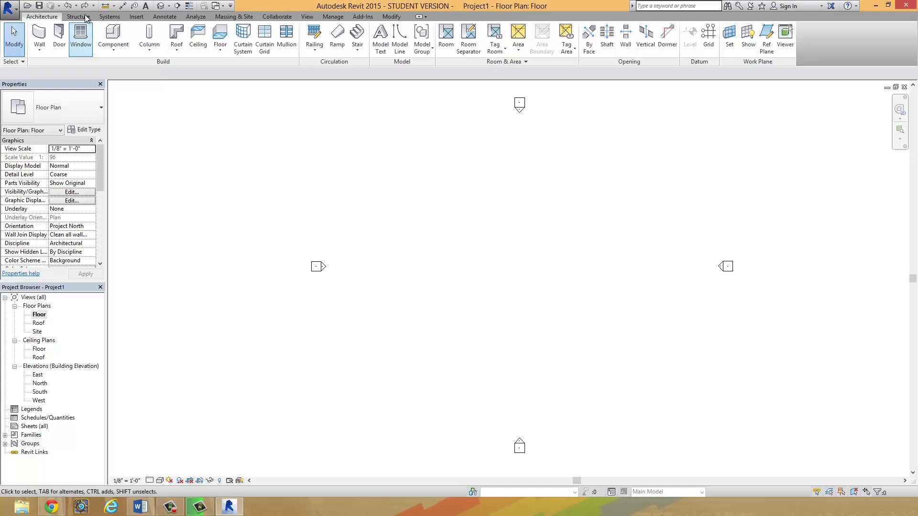
{"action": "left_click", "coordinate": [36, 36]}
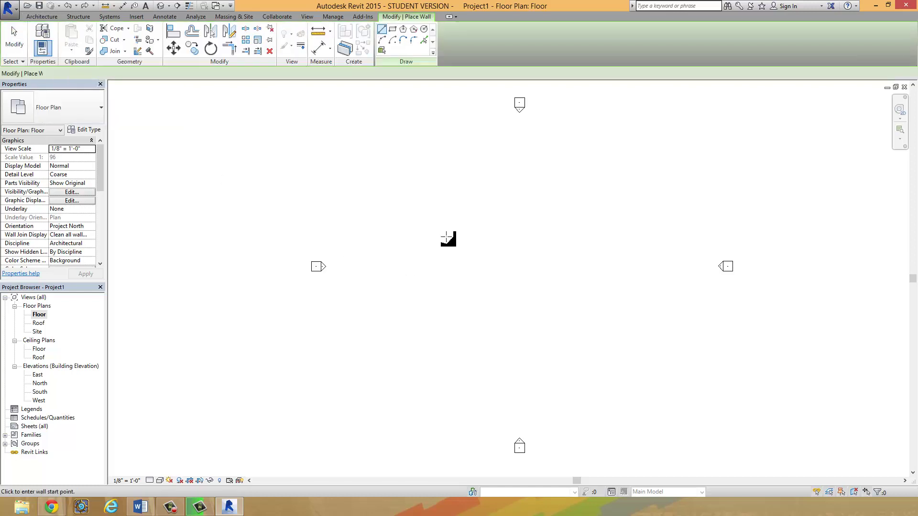
{"action": "left_click", "coordinate": [493, 237]}
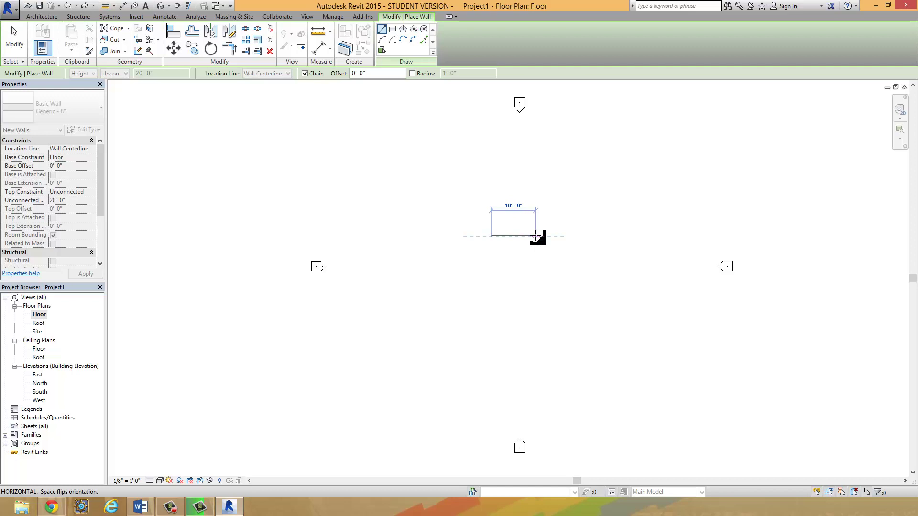
{"action": "scroll", "coordinate": [535, 237], "scroll_direction": "up", "scroll_amount": 1}
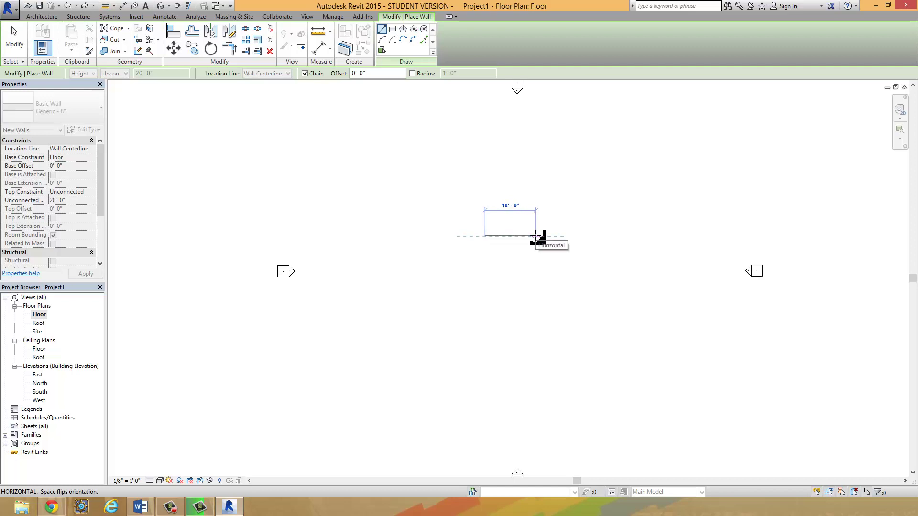
{"action": "left_click", "coordinate": [536, 237]}
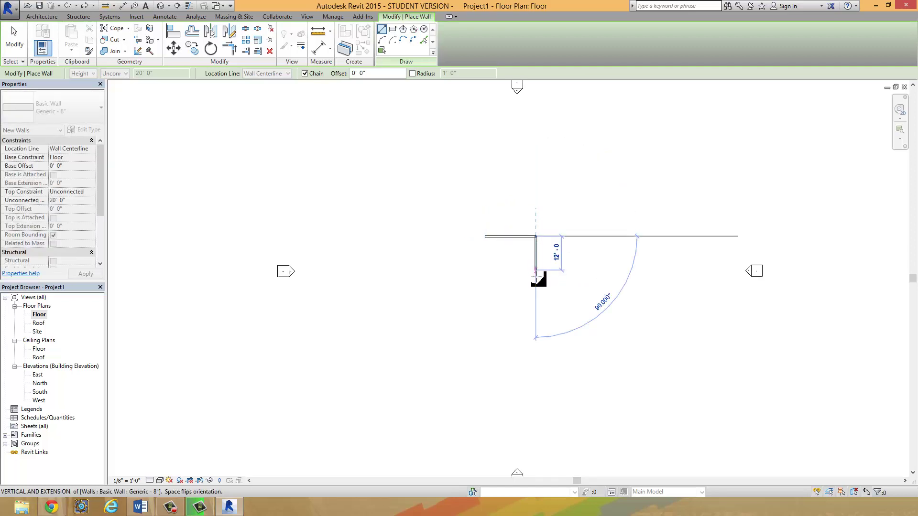
{"action": "left_click", "coordinate": [535, 281]}
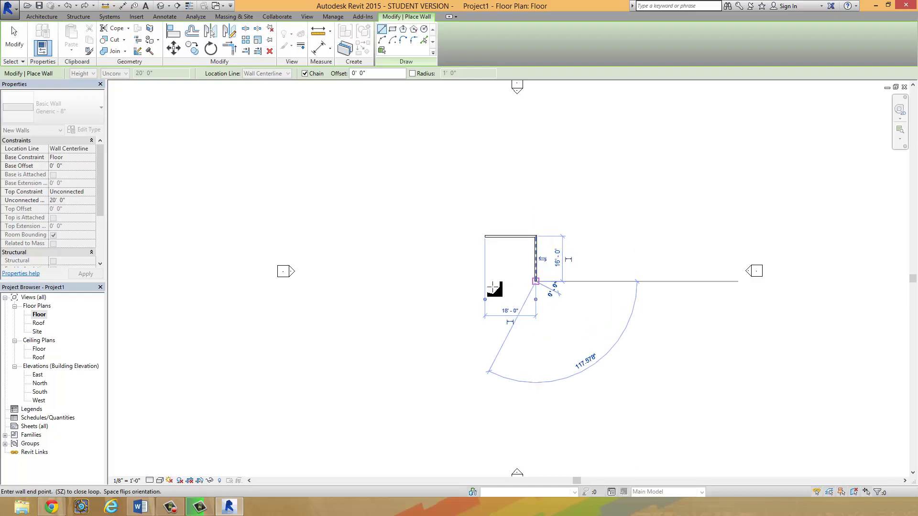
{"action": "left_click", "coordinate": [484, 281]}
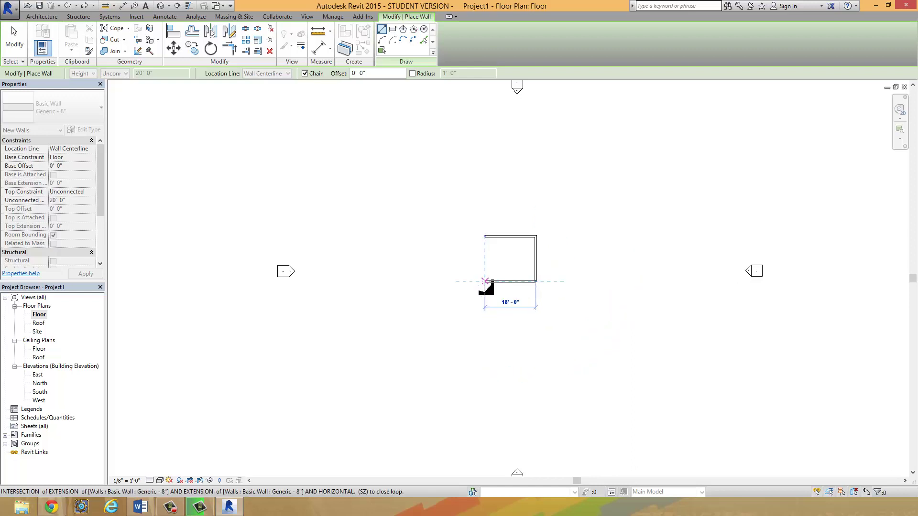
{"action": "left_click", "coordinate": [485, 236]}
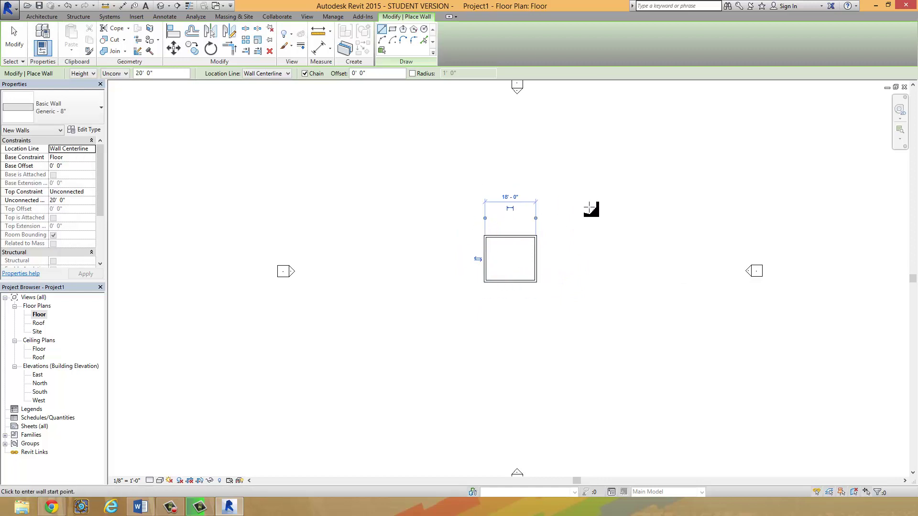
{"action": "key", "text": "Escape"}
{"action": "key", "text": "Escape"}
{"action": "scroll", "coordinate": [565, 342], "scroll_direction": "up", "scroll_amount": 2}
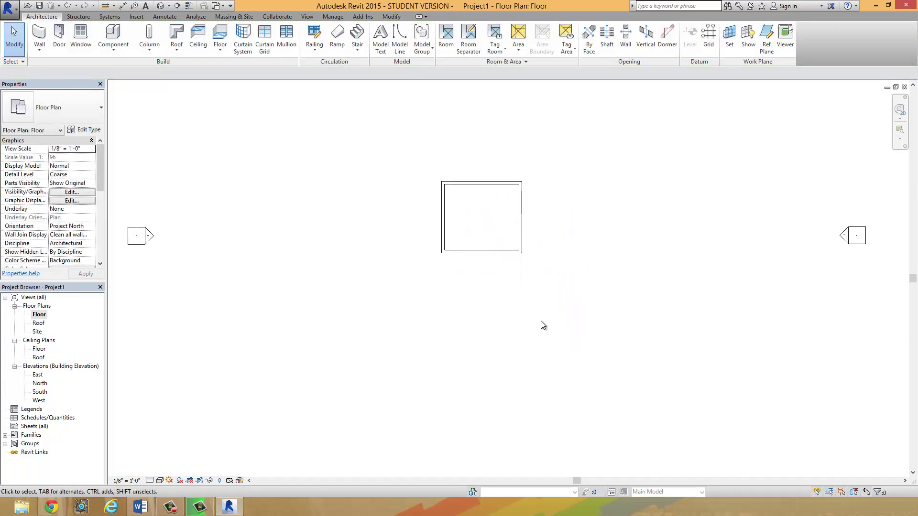
Change the wall rectangle's width dimension from 18'-0" to 12'-0"
{"action": "scroll", "coordinate": [480, 206], "scroll_direction": "up", "scroll_amount": 2}
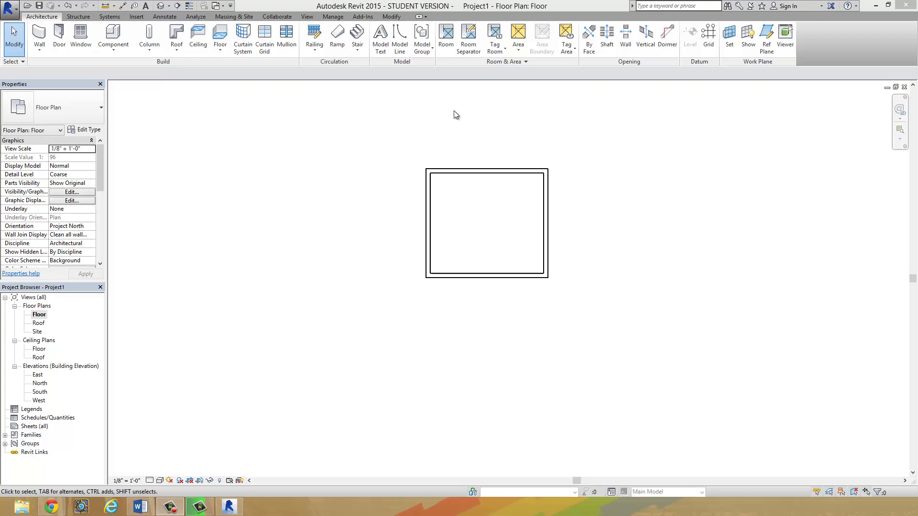
{"action": "left_click", "coordinate": [548, 225]}
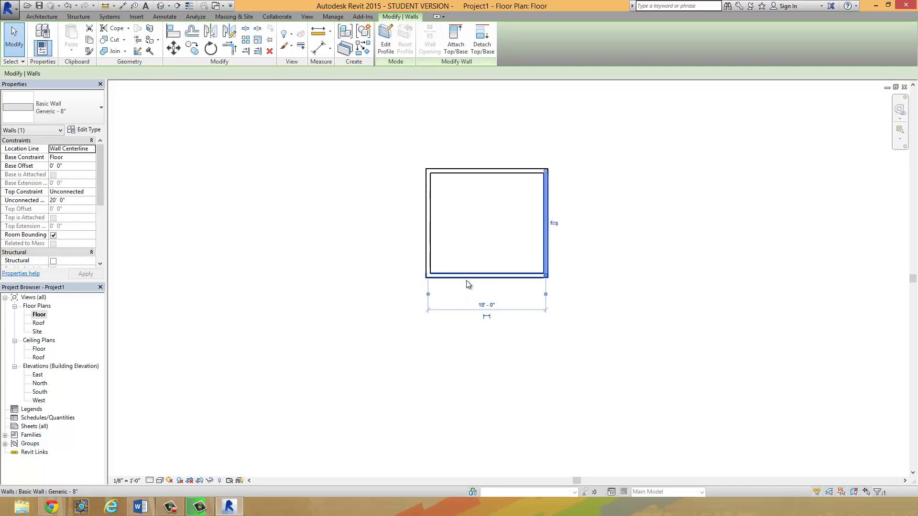
{"action": "left_click", "coordinate": [483, 305]}
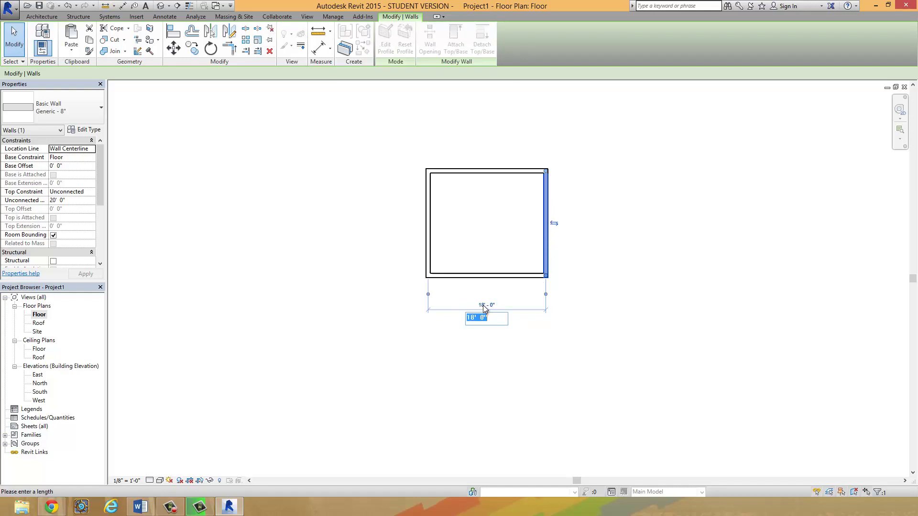
{"action": "left_click", "coordinate": [475, 318]}
{"action": "left_click_drag", "start_coordinate": [475, 317], "coordinate": [473, 321]}
{"action": "type", "text": "2"}
{"action": "key", "text": "Return"}
{"action": "left_click", "coordinate": [520, 308]}
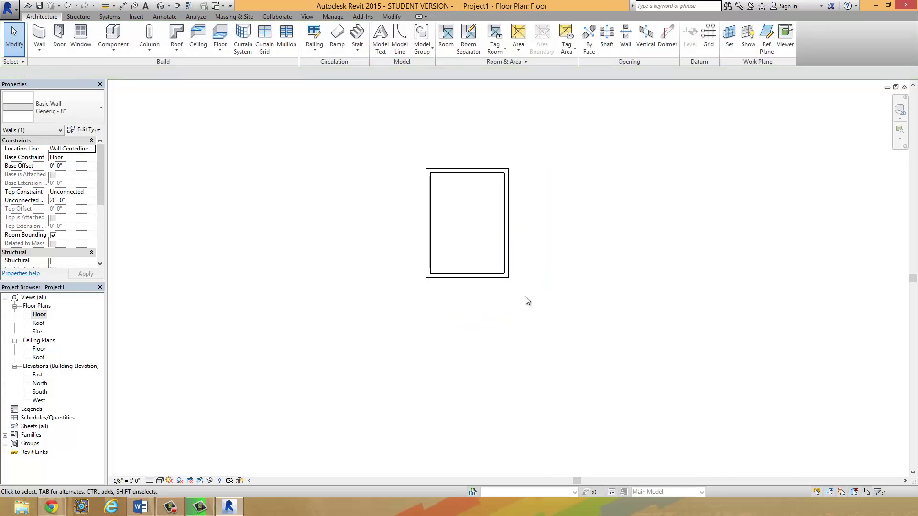
Make the 12'-0" width dimension permanent below the rectangle
{"action": "left_click", "coordinate": [505, 254]}
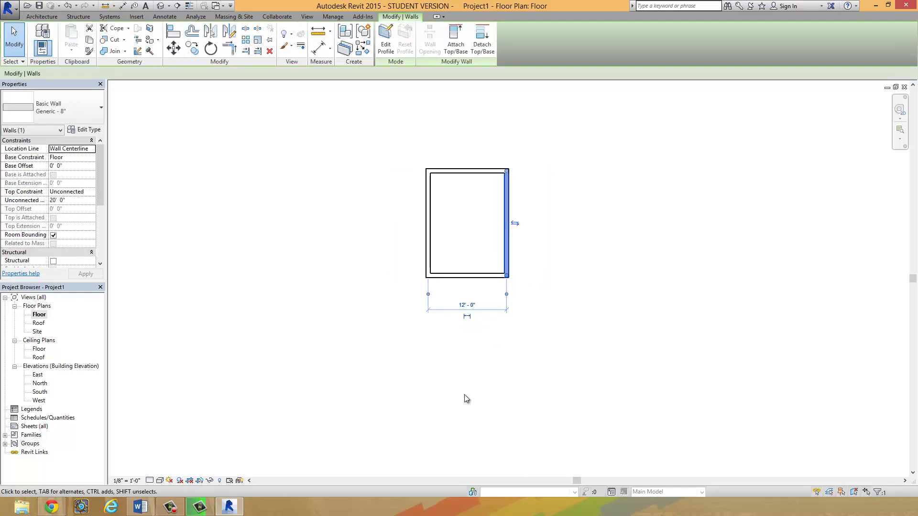
{"action": "scroll", "coordinate": [452, 340], "scroll_direction": "down", "scroll_amount": 1}
{"action": "scroll", "coordinate": [471, 264], "scroll_direction": "up", "scroll_amount": 3}
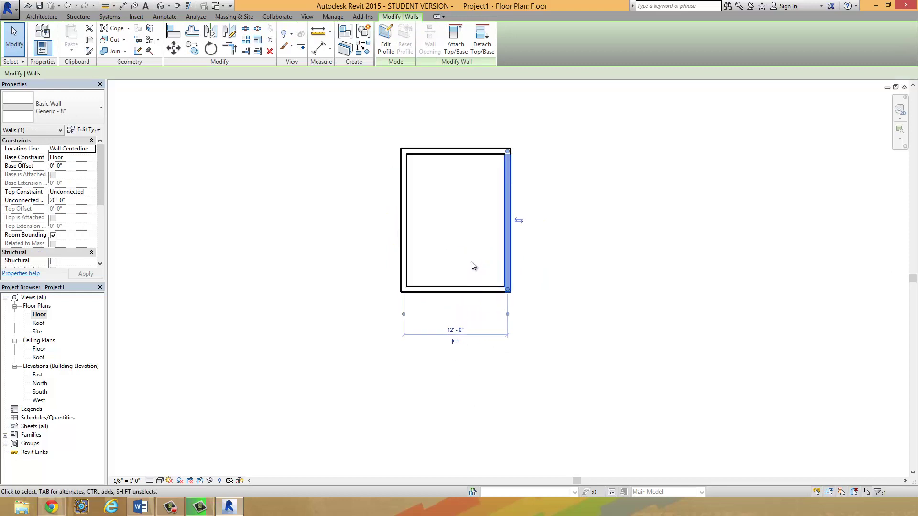
{"action": "left_click", "coordinate": [456, 340]}
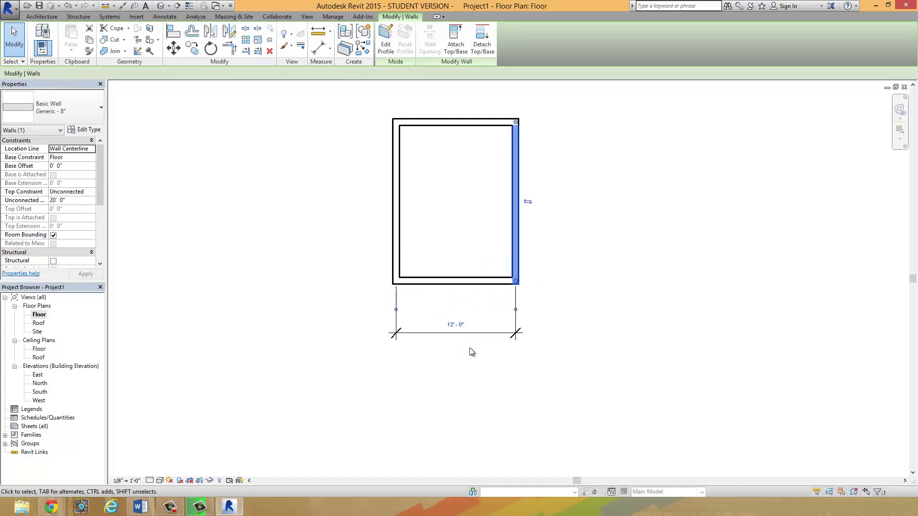
{"action": "left_click", "coordinate": [566, 362]}
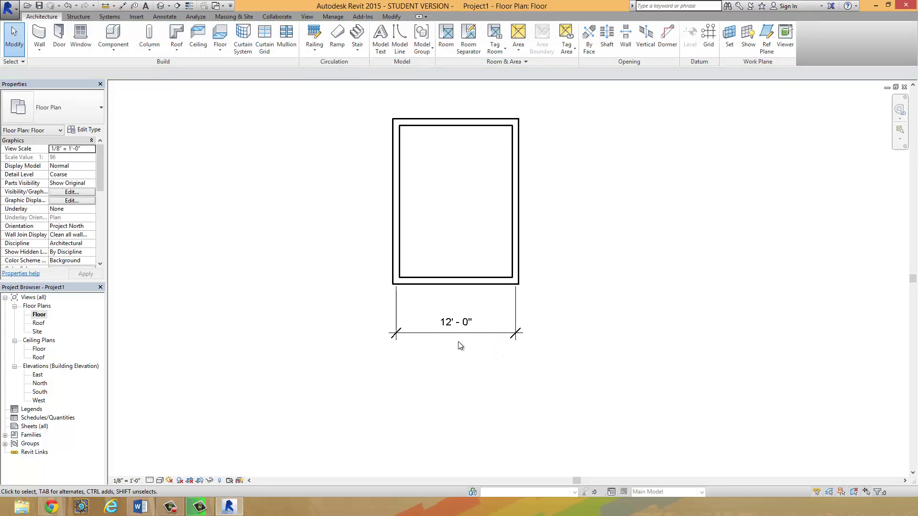
Lock the 12'-0" width and make the left side's 16'-0" length dimension permanent
{"action": "left_click", "coordinate": [470, 332]}
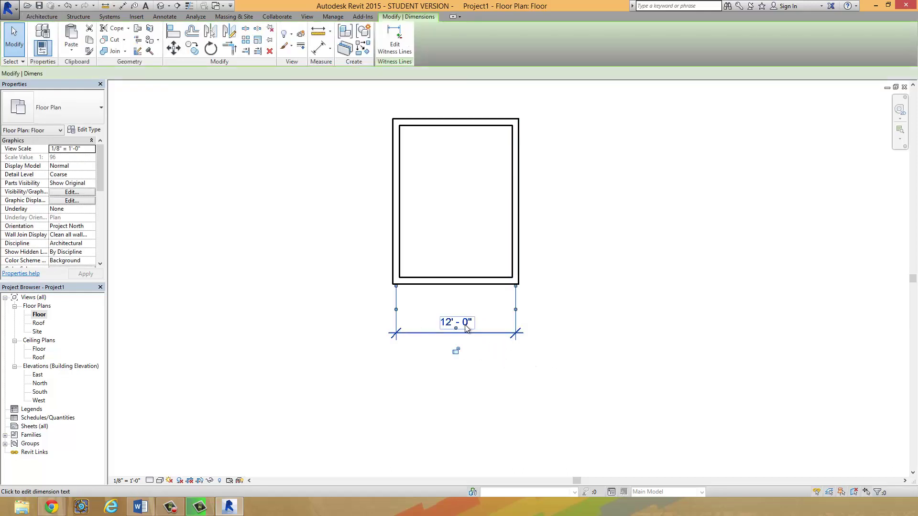
{"action": "left_click", "coordinate": [457, 355]}
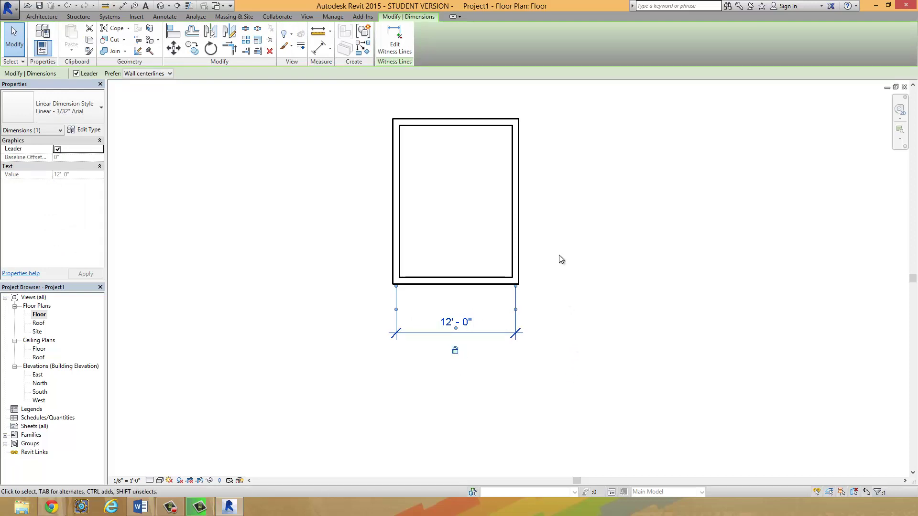
{"action": "left_click", "coordinate": [480, 282]}
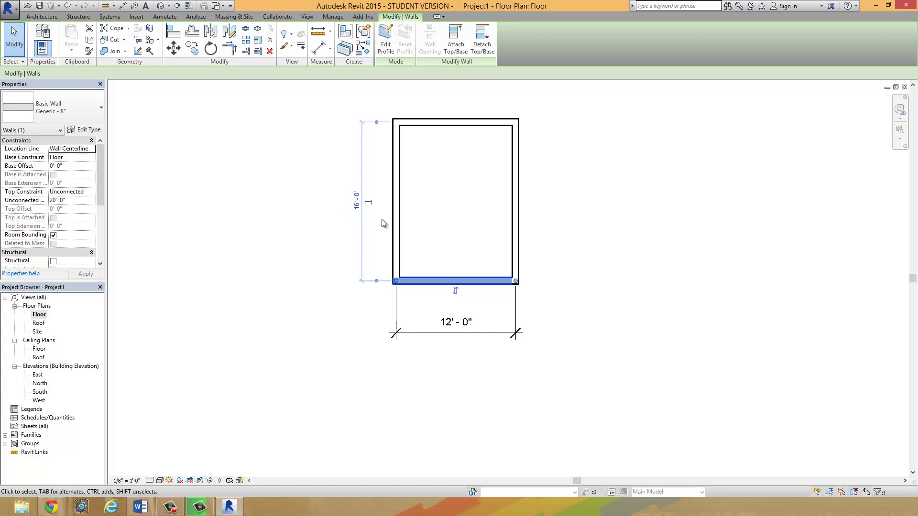
{"action": "left_click", "coordinate": [358, 205]}
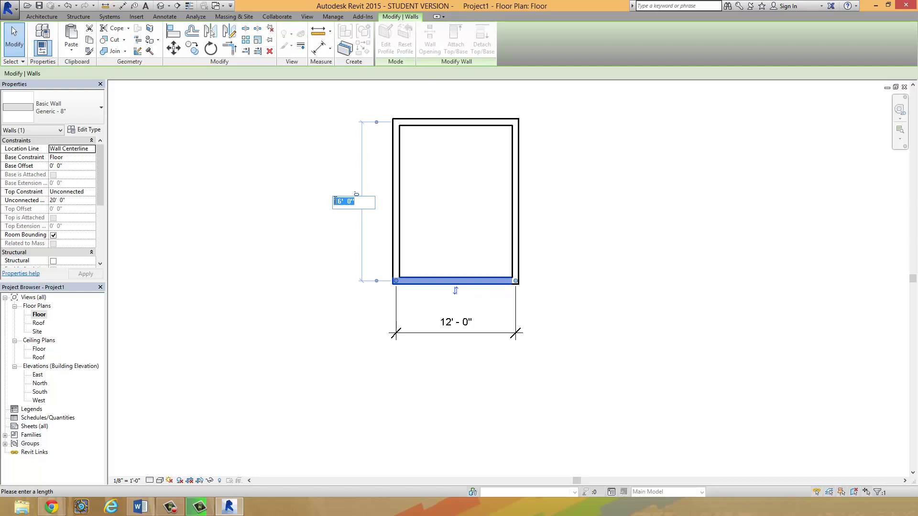
{"action": "key", "text": "Return"}
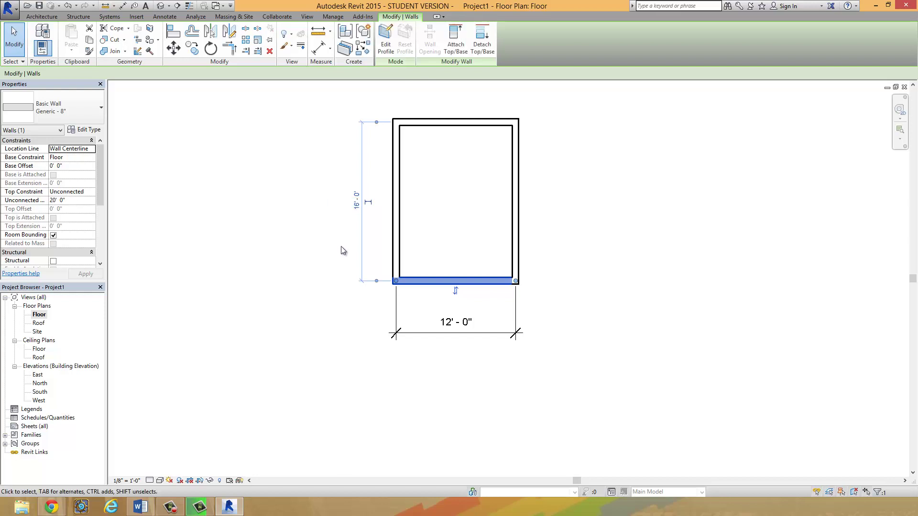
{"action": "left_click", "coordinate": [368, 204]}
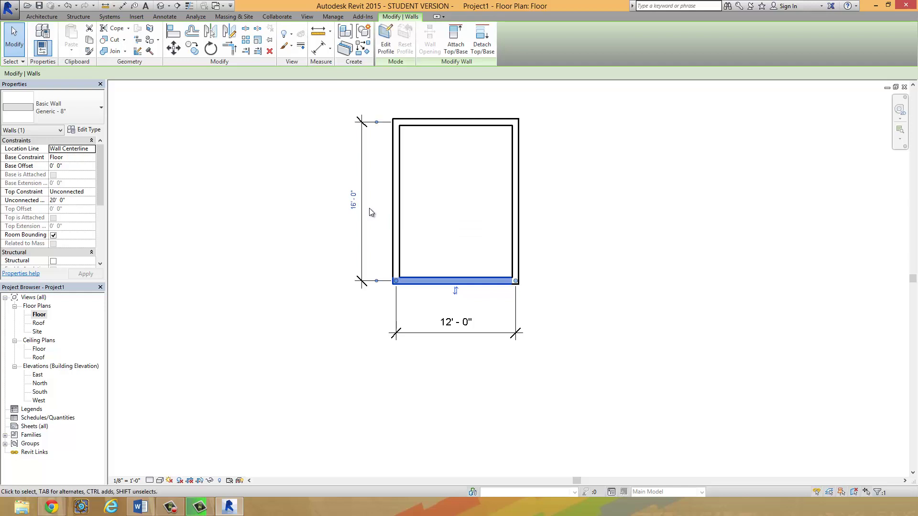
{"action": "left_click", "coordinate": [272, 266]}
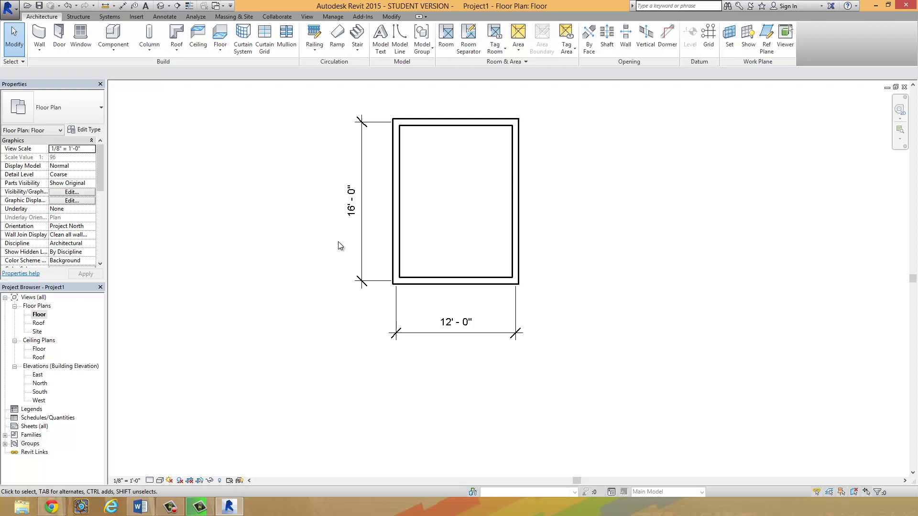
Padlock the 16'-0" length dimension and recentre the plan on the shed
{"action": "left_click", "coordinate": [361, 242]}
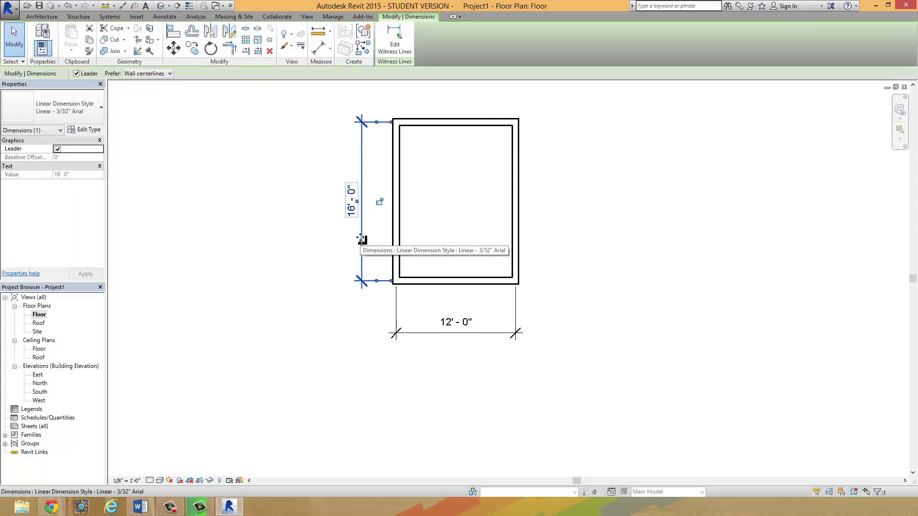
{"action": "left_click", "coordinate": [380, 206]}
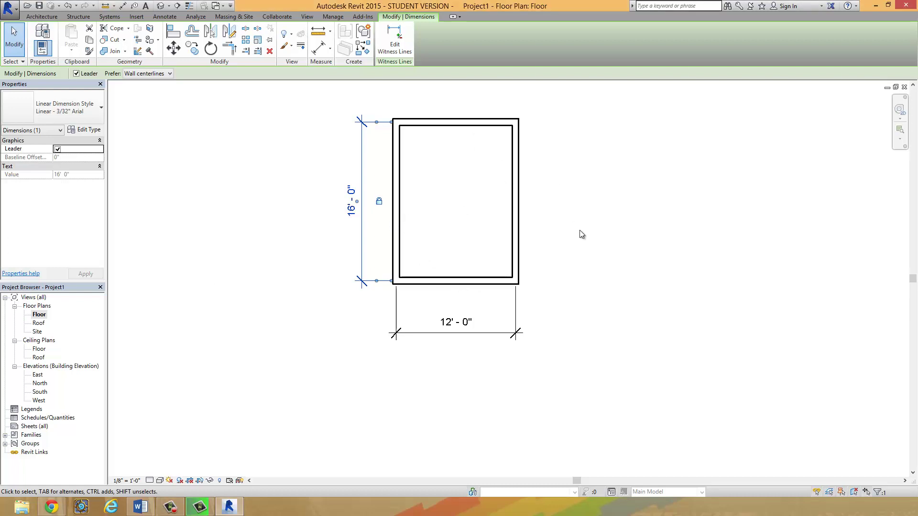
{"action": "left_click", "coordinate": [567, 228]}
{"action": "middle_click_drag", "start_coordinate": [569, 229], "coordinate": [558, 254]}
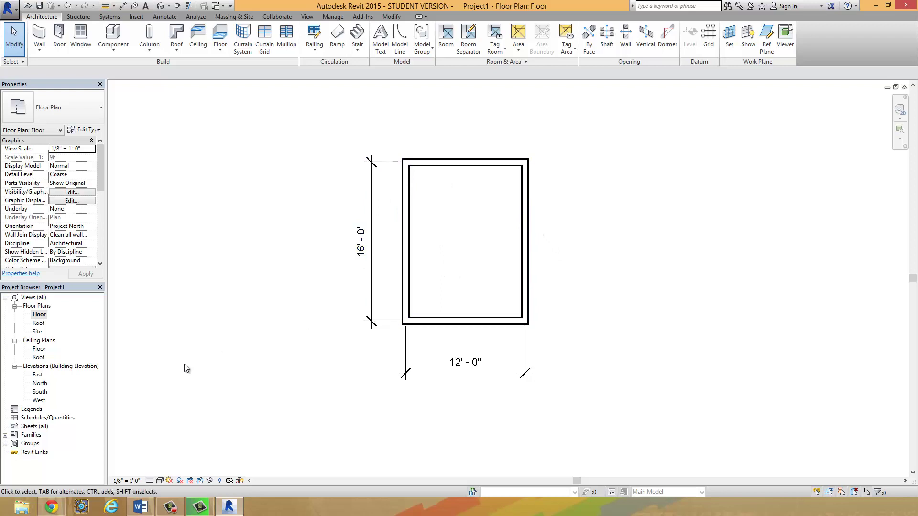
Open the East elevation view and zoom in on the levels
{"action": "double_click", "coordinate": [41, 373]}
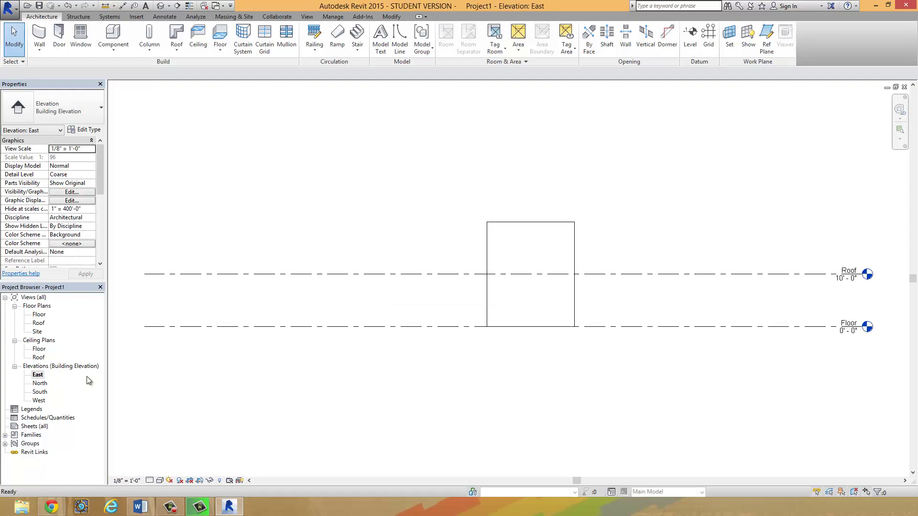
{"action": "middle_click_drag", "start_coordinate": [669, 385], "coordinate": [604, 323]}
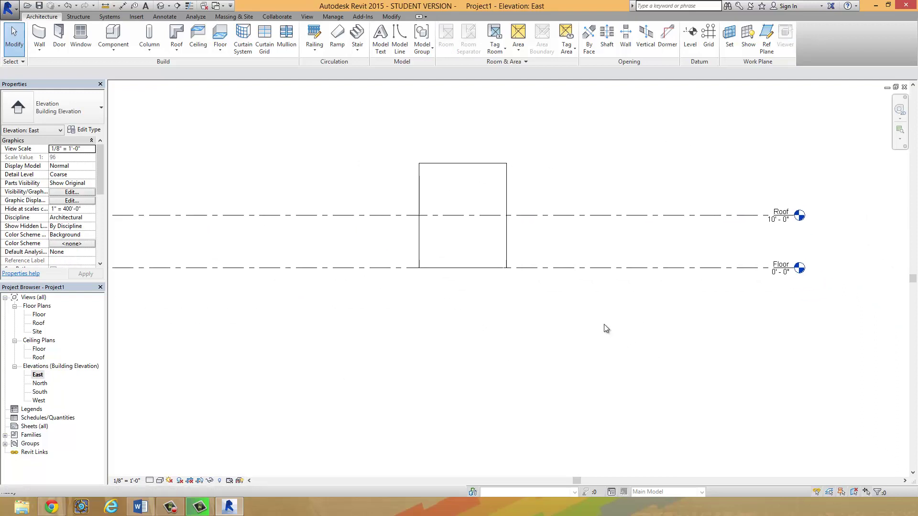
{"action": "scroll", "coordinate": [624, 303], "scroll_direction": "down", "scroll_amount": 1}
{"action": "scroll", "coordinate": [624, 303], "scroll_direction": "up", "scroll_amount": 1}
{"action": "scroll", "coordinate": [788, 250], "scroll_direction": "up", "scroll_amount": 1}
{"action": "scroll", "coordinate": [788, 250], "scroll_direction": "up", "scroll_amount": 1}
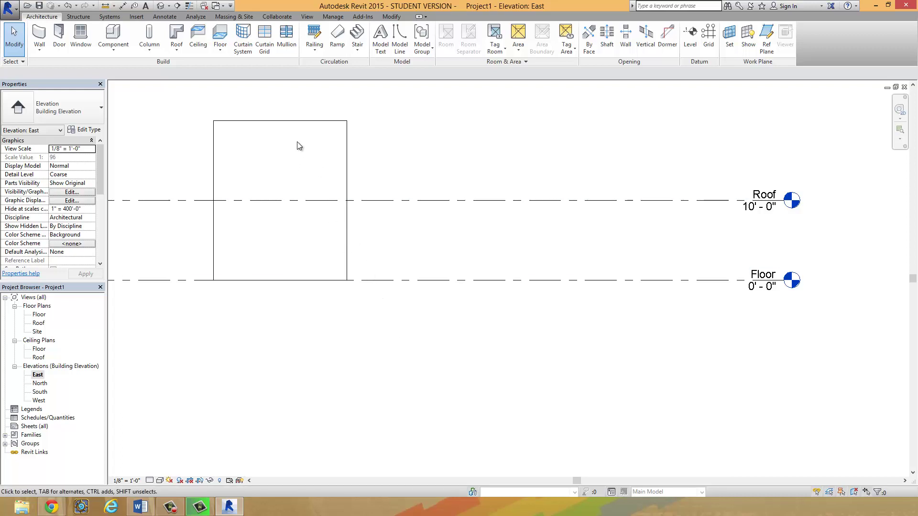
Set the Roof level's elevation to 8'-0" instead of 10'-0"
{"action": "left_click", "coordinate": [755, 207]}
{"action": "left_click", "coordinate": [754, 208]}
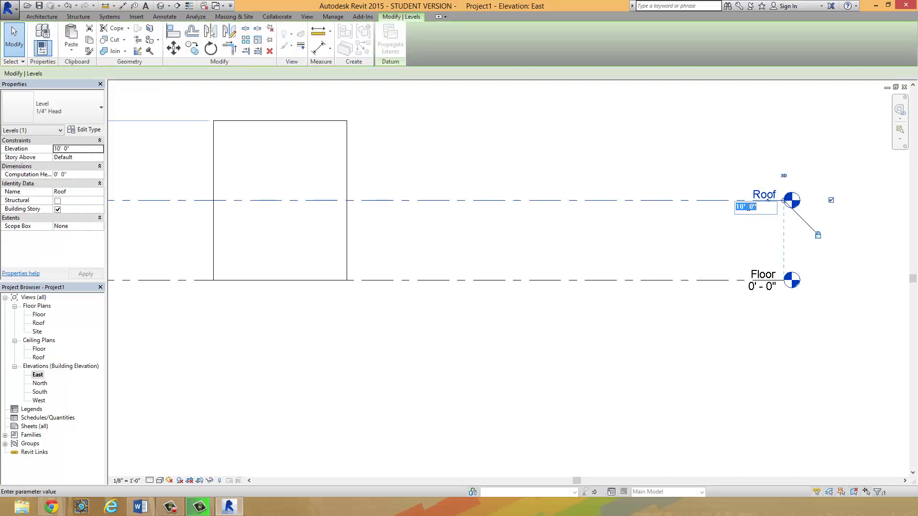
{"action": "left_click_drag", "start_coordinate": [744, 207], "coordinate": [726, 206]}
{"action": "type", "text": "8"}
{"action": "key", "text": "Return"}
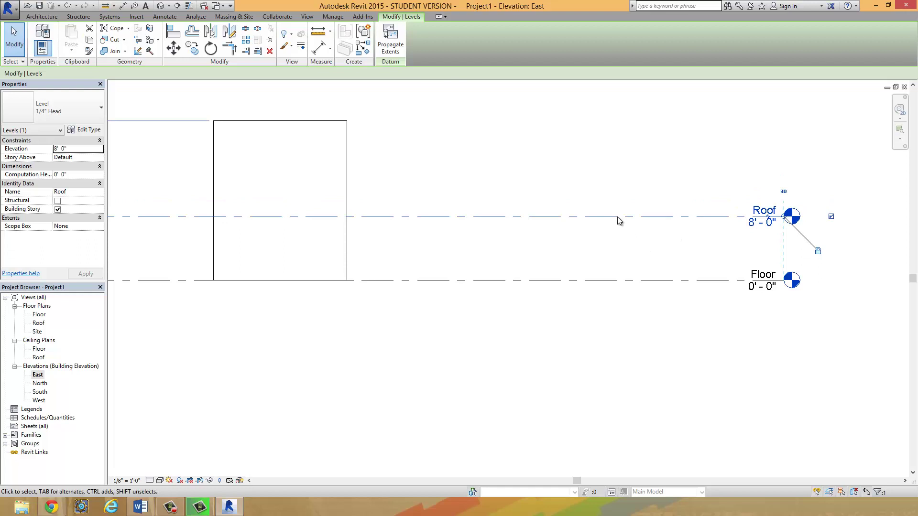
Drag one wall's top down from 20'-0" to the Roof level so it stands 8'-0" high
{"action": "left_click", "coordinate": [605, 186]}
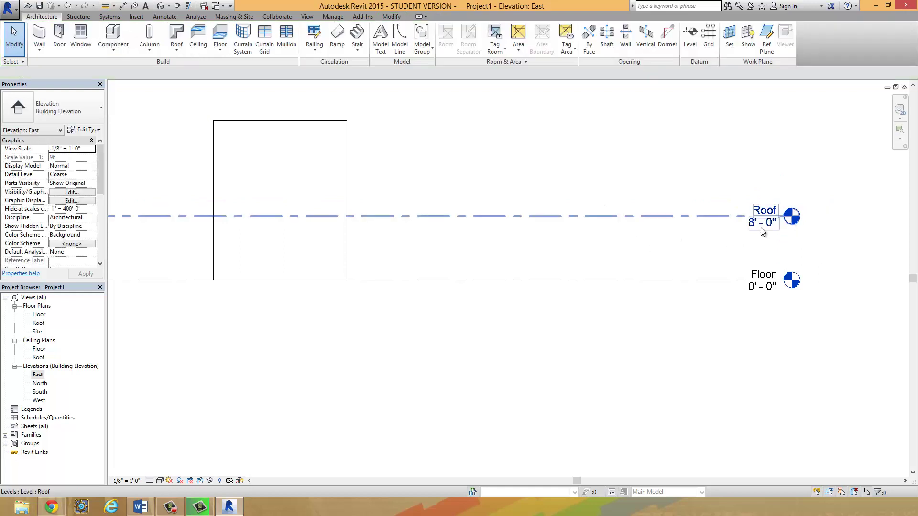
{"action": "left_click", "coordinate": [343, 133]}
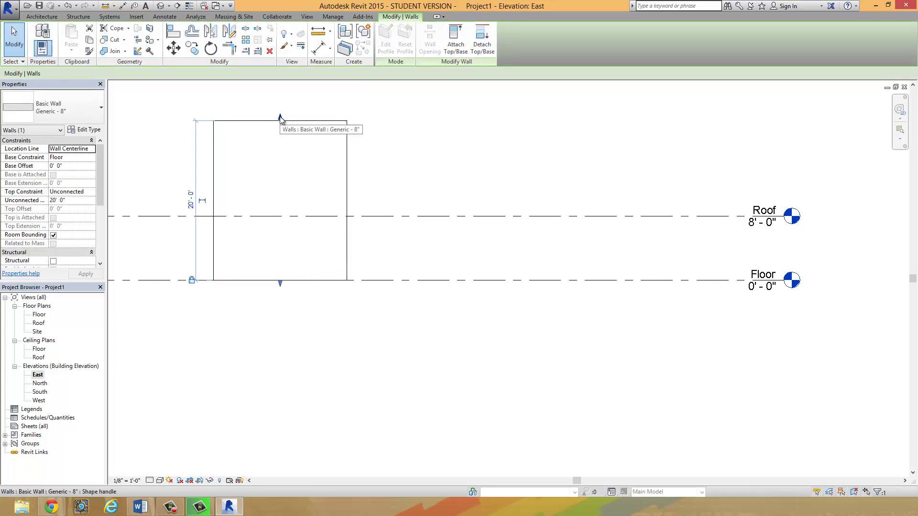
{"action": "left_click_drag", "start_coordinate": [280, 116], "coordinate": [262, 227]}
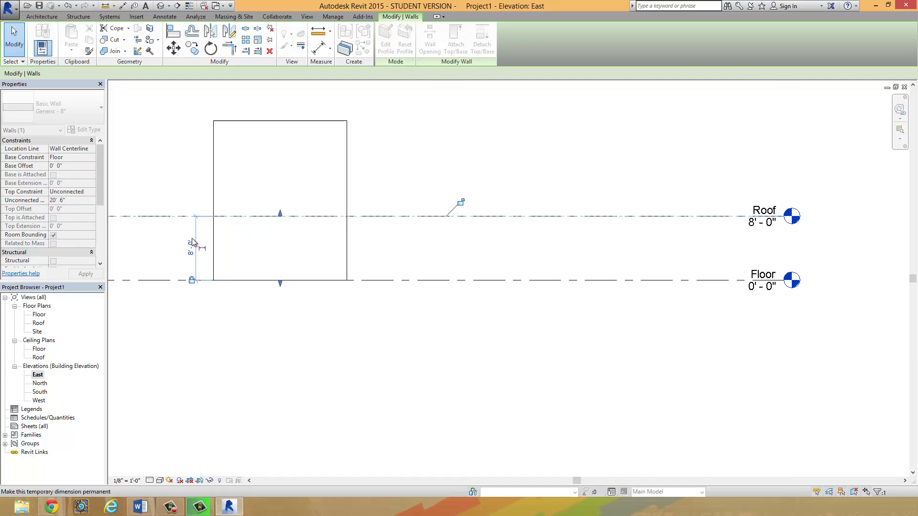
{"action": "left_click", "coordinate": [425, 163]}
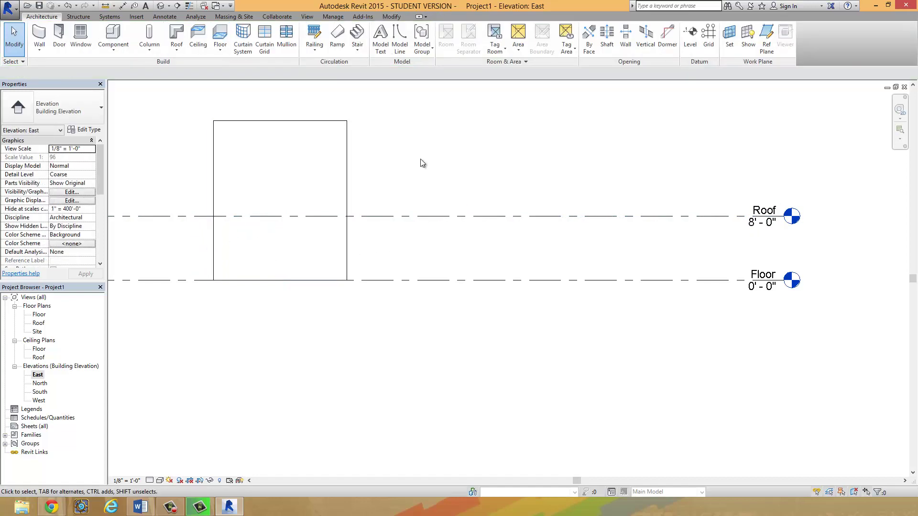
Give the right-hand shed wall an Unconnected Height of 8'-0" so it meets the Roof level
{"action": "left_click", "coordinate": [349, 154]}
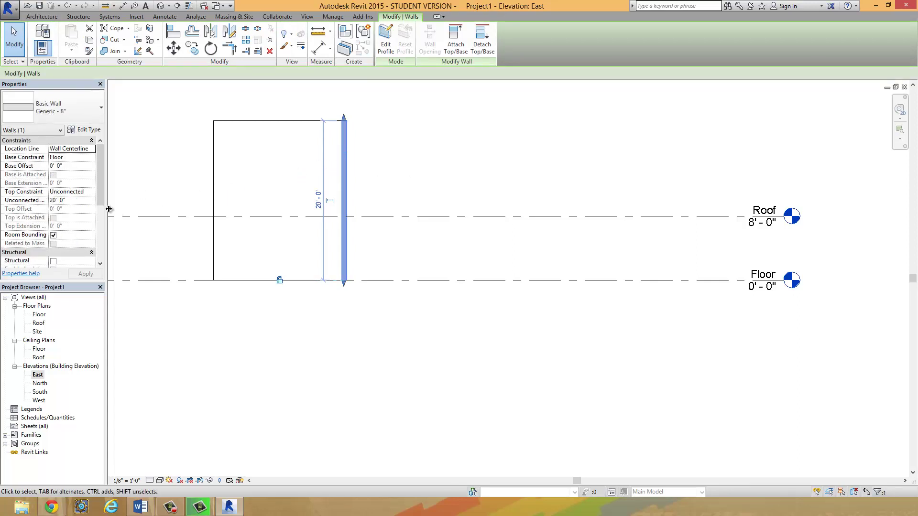
{"action": "left_click", "coordinate": [54, 201]}
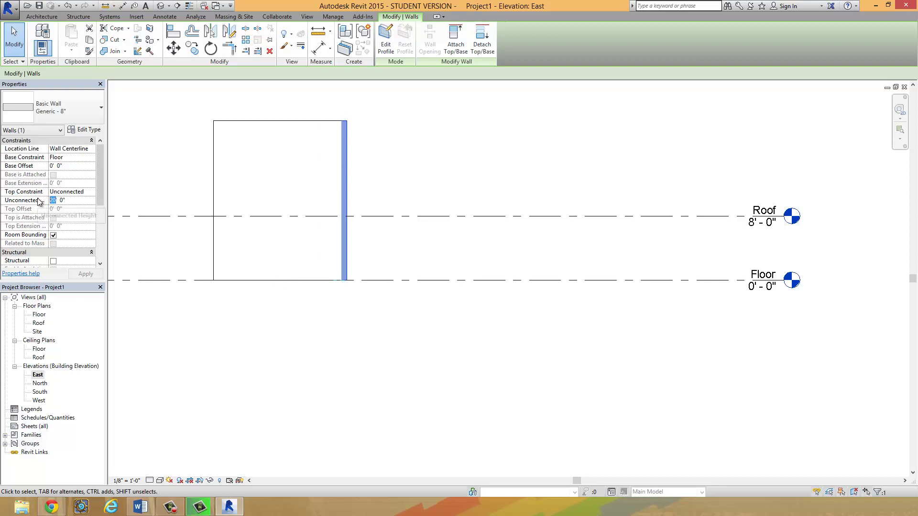
{"action": "type", "text": "8"}
{"action": "key", "text": "Return"}
{"action": "left_click", "coordinate": [429, 159]}
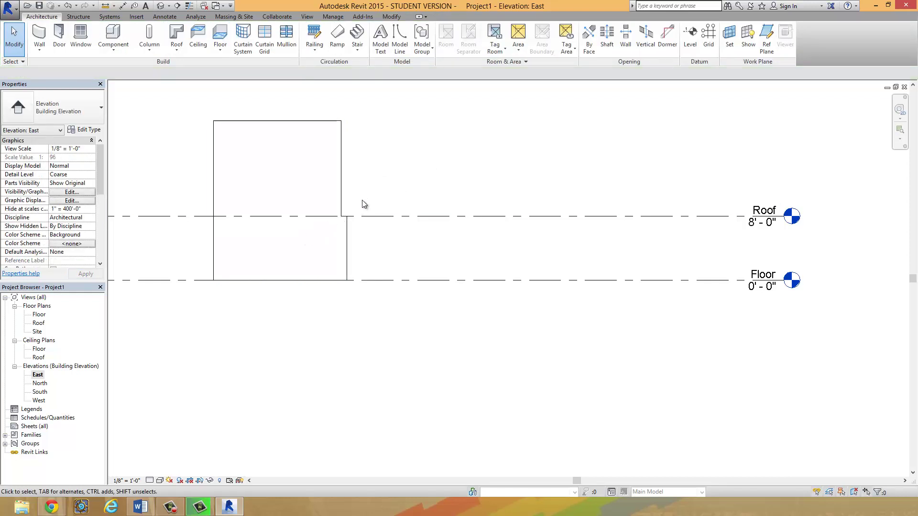
{"action": "left_click", "coordinate": [161, 9]}
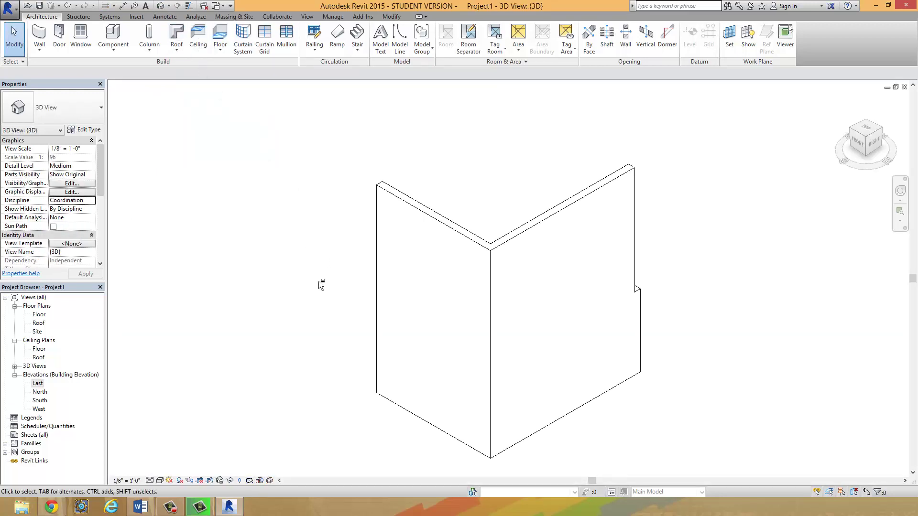
{"action": "middle_click_drag", "start_coordinate": [287, 287], "coordinate": [628, 268], "text": "shift"}
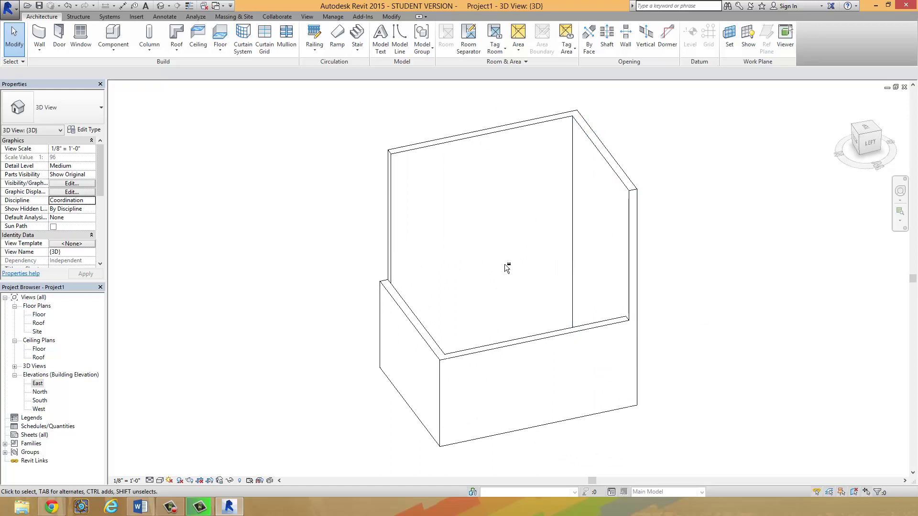
{"action": "middle_click_drag", "start_coordinate": [506, 269], "coordinate": [469, 241], "text": "shift"}
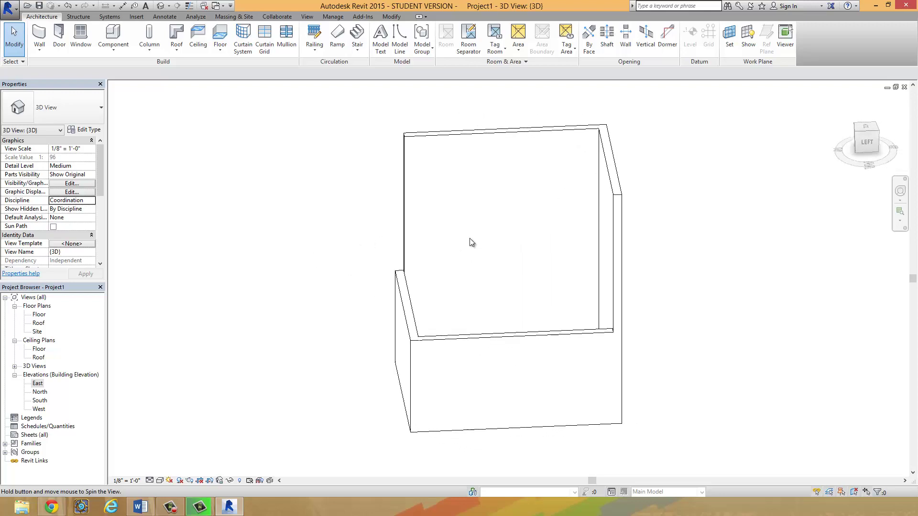
{"action": "scroll", "coordinate": [486, 296], "scroll_direction": "up", "scroll_amount": 5}
{"action": "scroll", "coordinate": [507, 313], "scroll_direction": "down", "scroll_amount": 4}
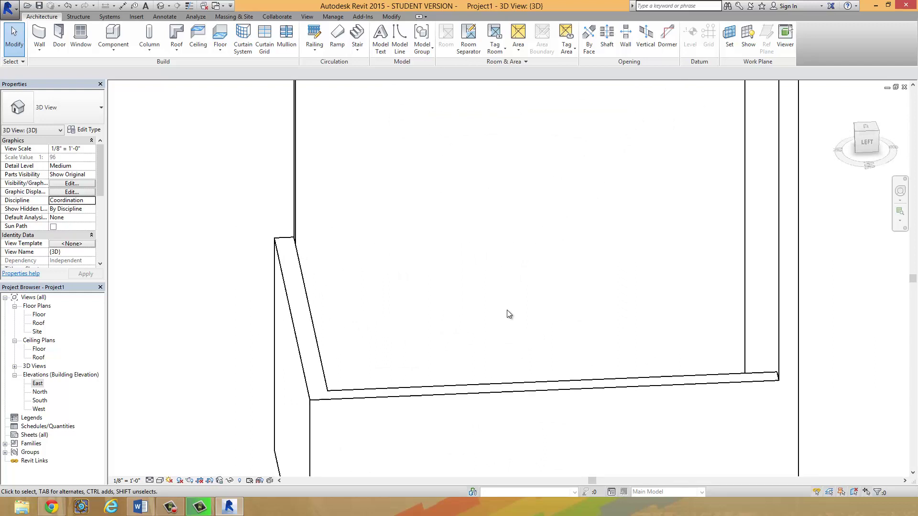
{"action": "scroll", "coordinate": [507, 310], "scroll_direction": "up", "scroll_amount": 4}
{"action": "scroll", "coordinate": [506, 309], "scroll_direction": "up", "scroll_amount": 1}
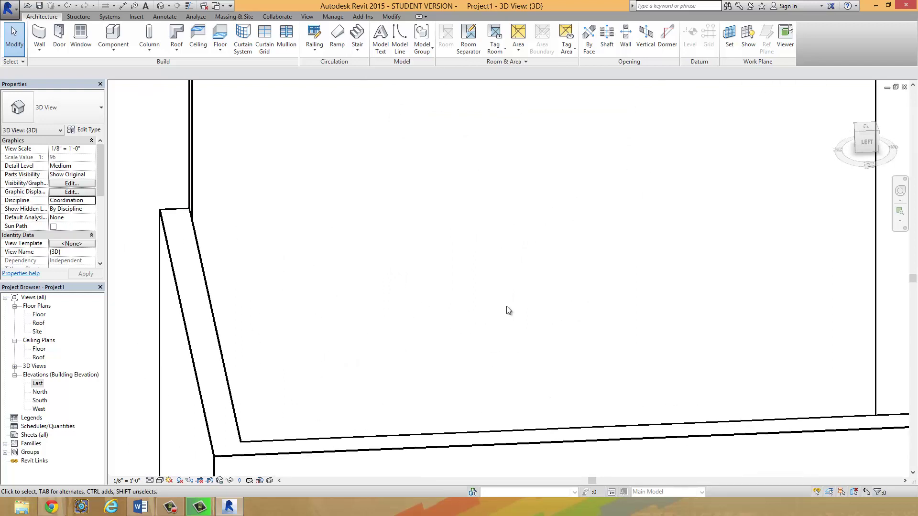
{"action": "scroll", "coordinate": [508, 303], "scroll_direction": "down", "scroll_amount": 5}
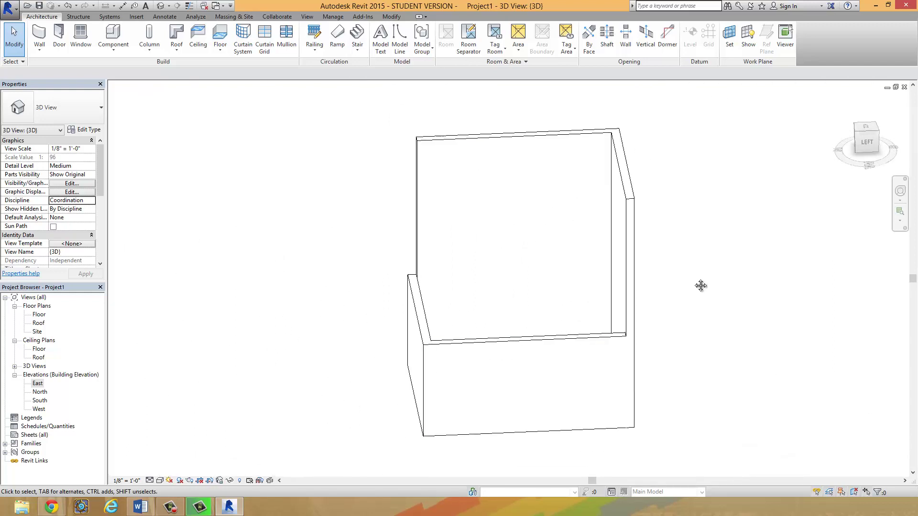
{"action": "middle_click_drag", "start_coordinate": [700, 285], "coordinate": [700, 287]}
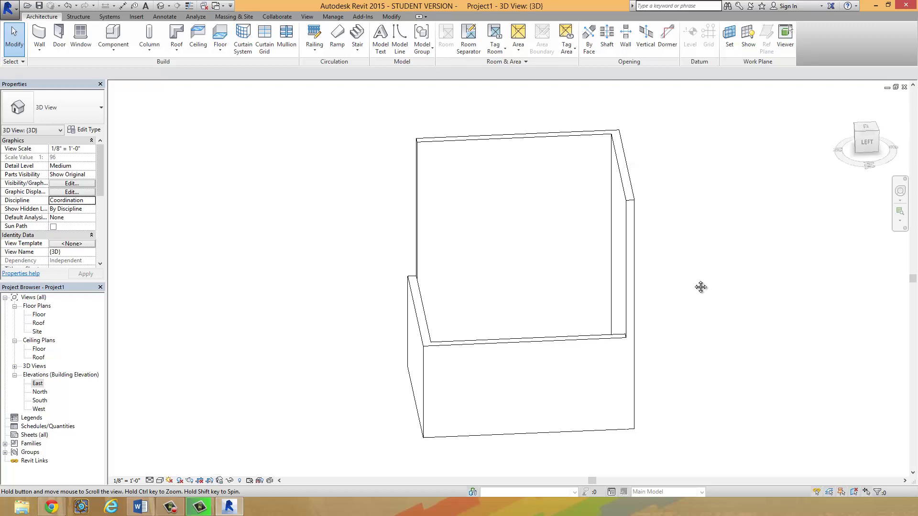
{"action": "middle_click_drag", "start_coordinate": [700, 287], "coordinate": [719, 288]}
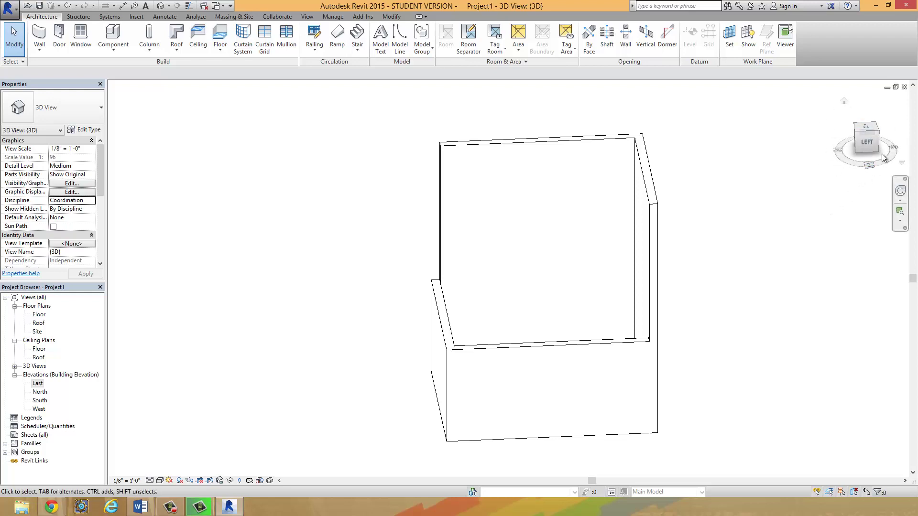
{"action": "middle_click_drag", "start_coordinate": [686, 325], "coordinate": [660, 358], "text": "shift"}
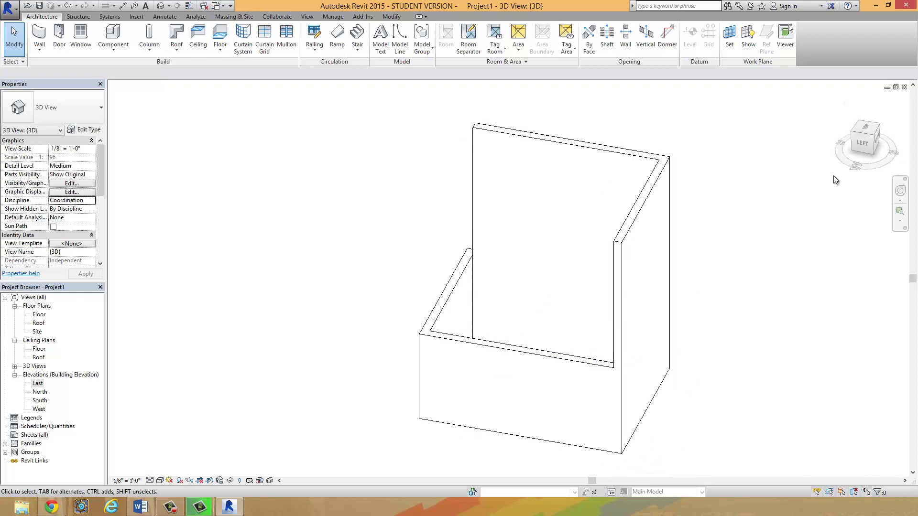
{"action": "middle_click_drag", "start_coordinate": [751, 297], "coordinate": [748, 375], "text": "shift"}
{"action": "middle_click_drag", "start_coordinate": [684, 391], "coordinate": [640, 360], "text": "shift"}
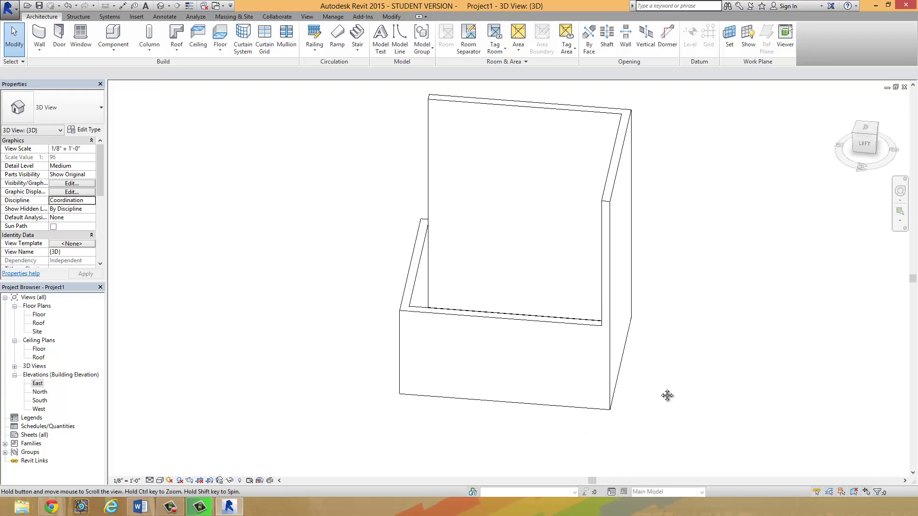
{"action": "middle_click_drag", "start_coordinate": [665, 395], "coordinate": [492, 386]}
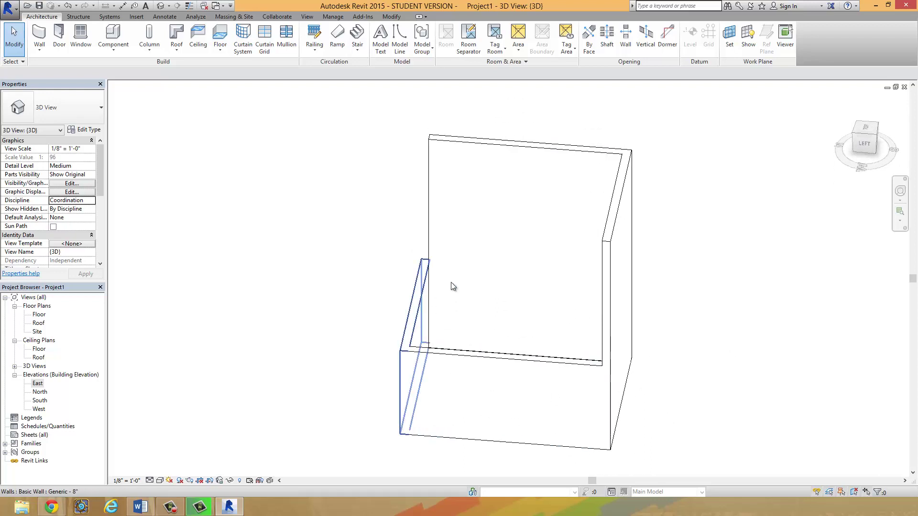
Lower the tall back wall to an Unconnected Height of 8' 0"
{"action": "left_click", "coordinate": [535, 152]}
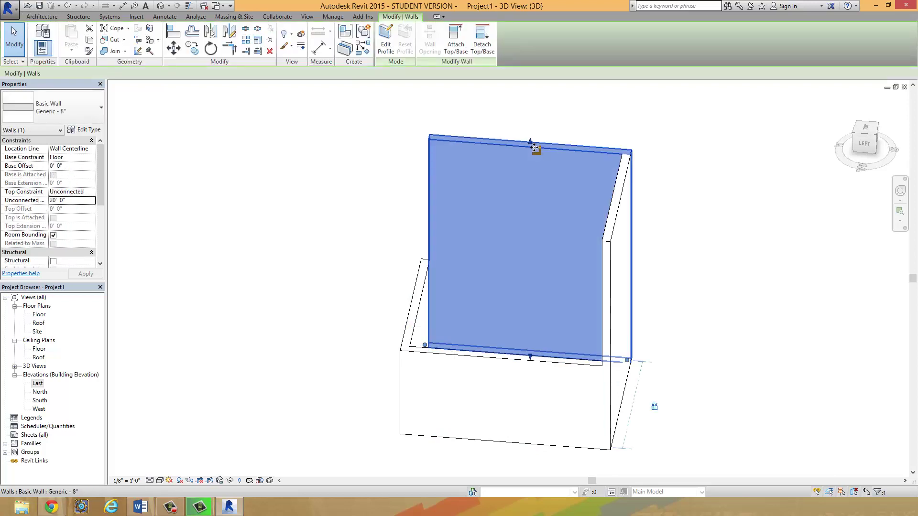
{"action": "left_click_drag", "start_coordinate": [530, 142], "coordinate": [502, 233]}
{"action": "left_click", "coordinate": [60, 201]}
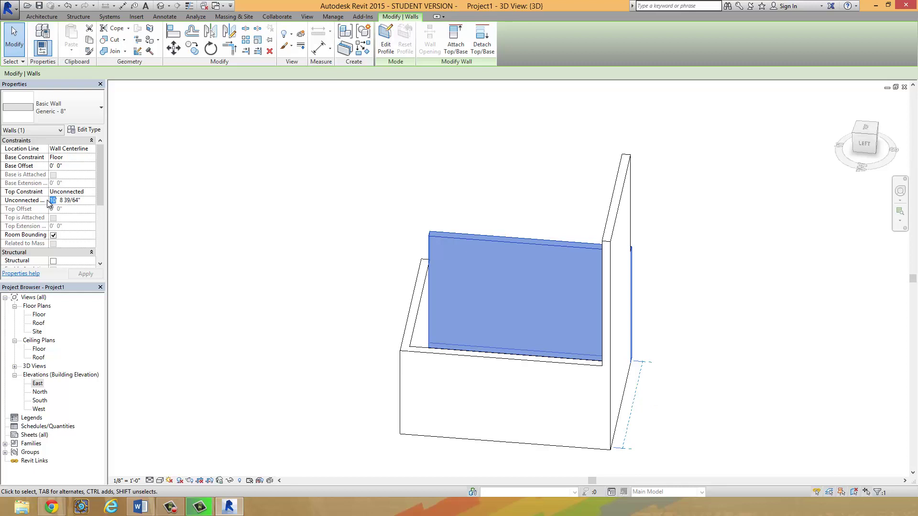
{"action": "type", "text": "8"}
{"action": "left_click_drag", "start_coordinate": [57, 200], "coordinate": [76, 200]}
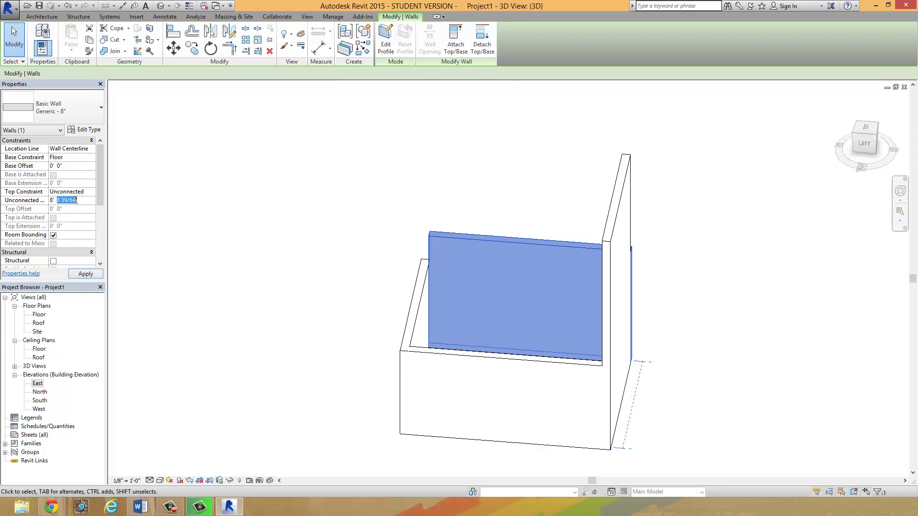
{"action": "type", "text": "0"}
{"action": "left_click", "coordinate": [85, 275]}
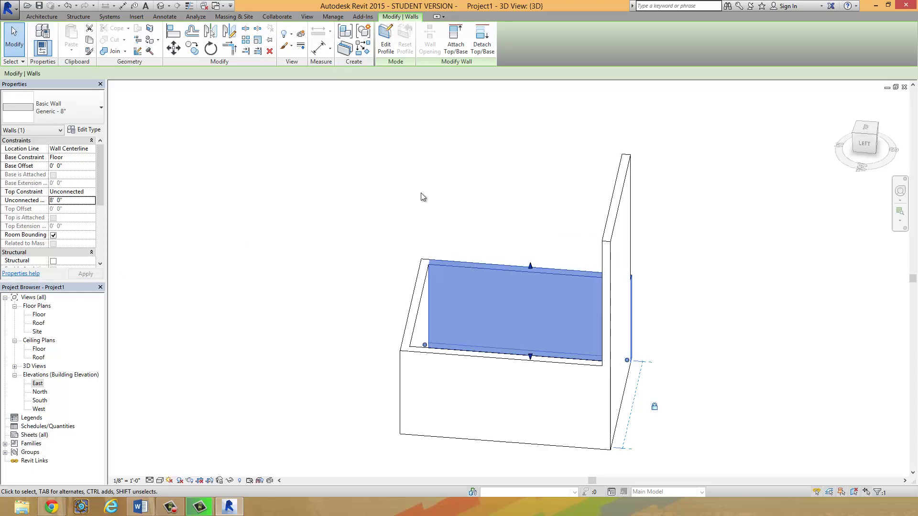
{"action": "left_click", "coordinate": [554, 230]}
Set the tall right side wall to 8' 0" and orbit to check all four walls
{"action": "left_click", "coordinate": [604, 213]}
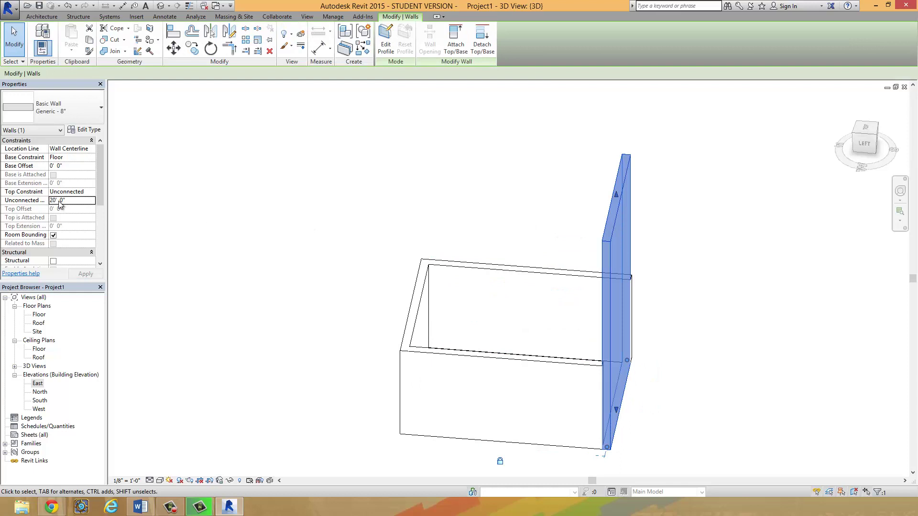
{"action": "double_click", "coordinate": [56, 200]}
{"action": "type", "text": "20"}
{"action": "key", "text": "BackSpace"}
{"action": "key", "text": "BackSpace"}
{"action": "type", "text": "8"}
{"action": "left_click", "coordinate": [184, 211]}
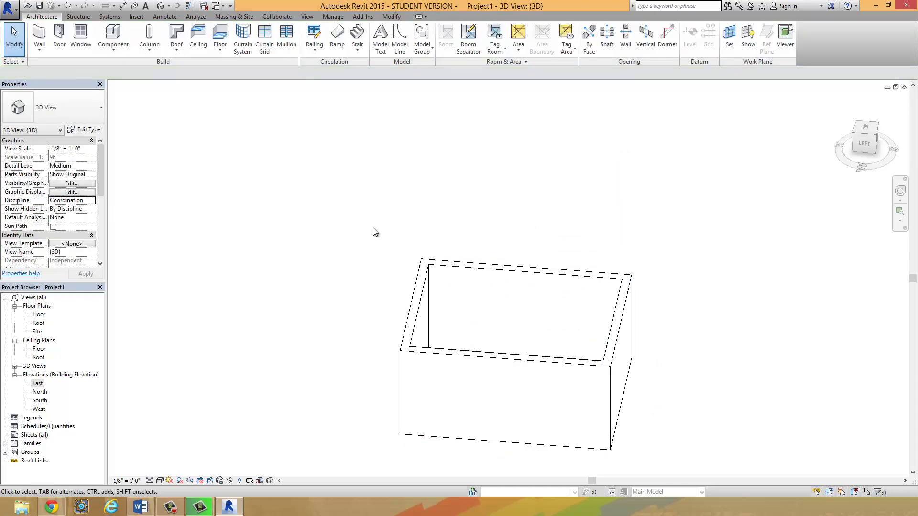
{"action": "middle_click_drag", "start_coordinate": [330, 286], "coordinate": [430, 334], "text": "shift"}
Open the East, North, South and West elevations in turn
{"action": "double_click", "coordinate": [41, 384]}
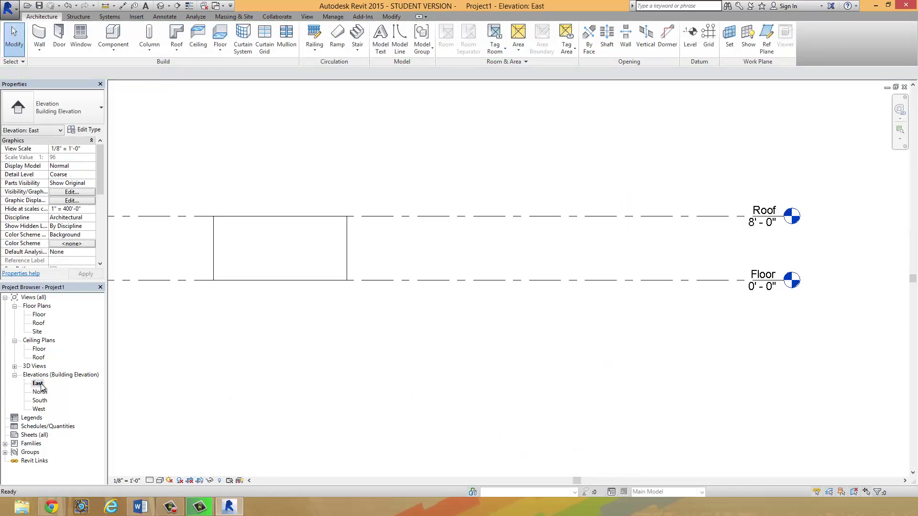
{"action": "double_click", "coordinate": [41, 392]}
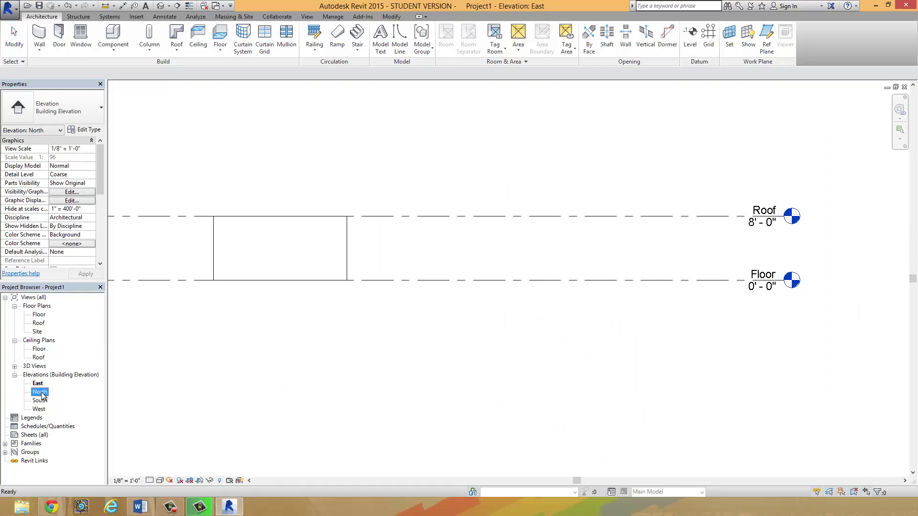
{"action": "double_click", "coordinate": [42, 401]}
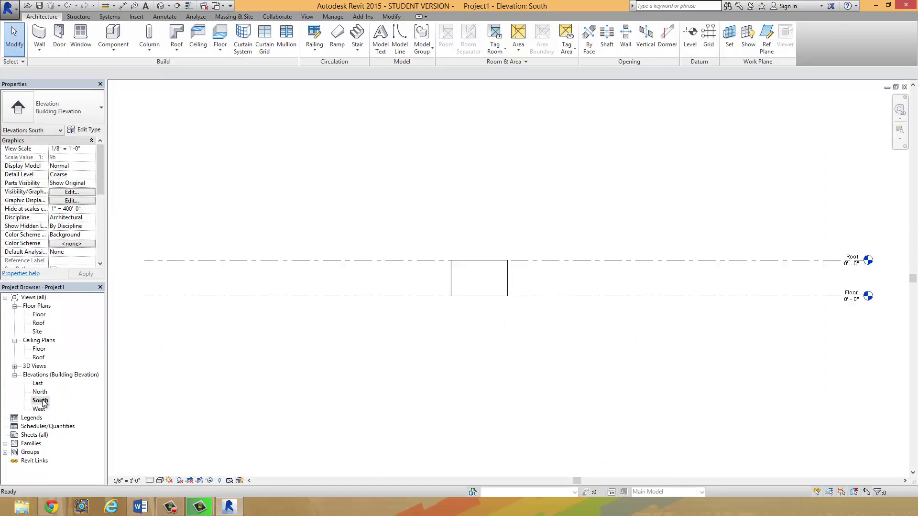
{"action": "double_click", "coordinate": [41, 409]}
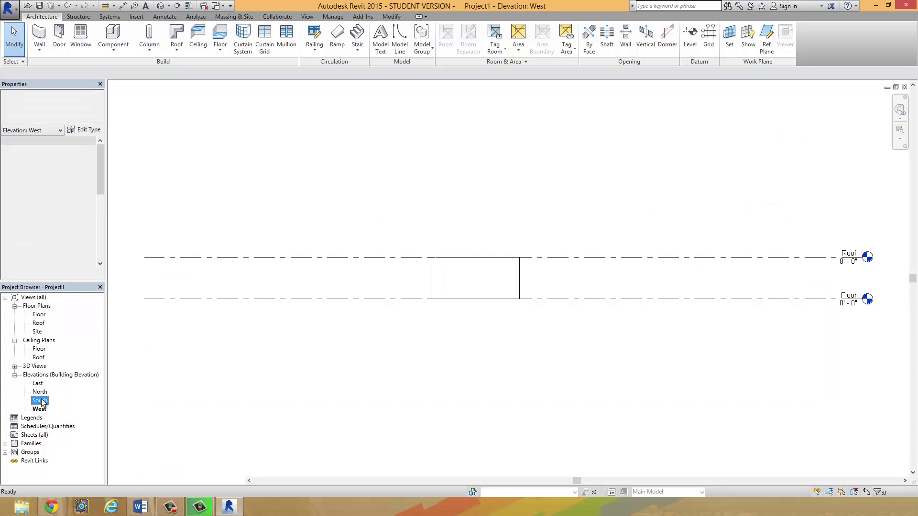
Zoom in and out on the West elevation to inspect the 8'-0" wall tops
{"action": "left_click", "coordinate": [39, 392]}
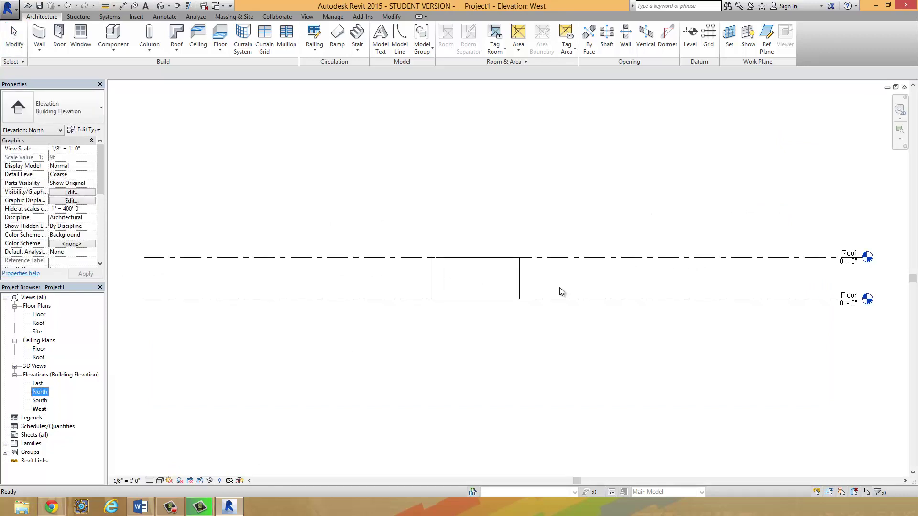
{"action": "left_click", "coordinate": [543, 337]}
{"action": "scroll", "coordinate": [543, 338], "scroll_direction": "up", "scroll_amount": 2}
{"action": "scroll", "coordinate": [525, 322], "scroll_direction": "up", "scroll_amount": 1}
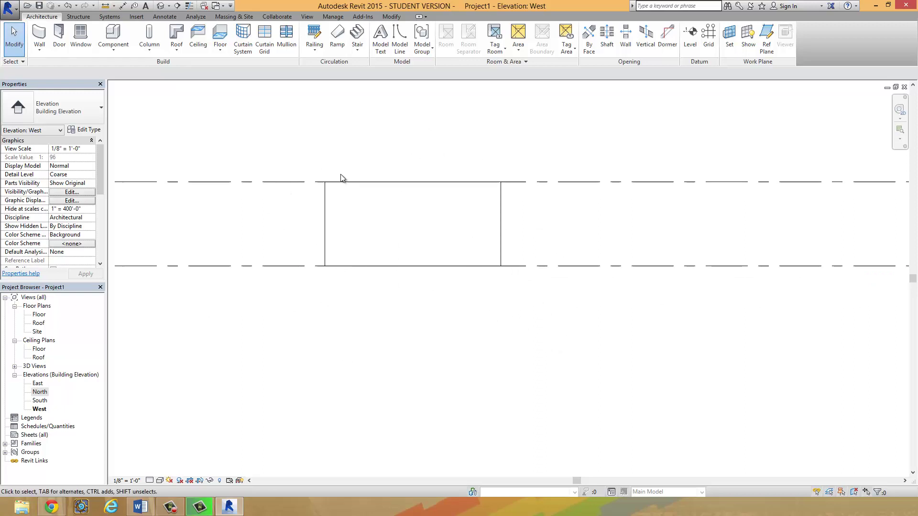
{"action": "scroll", "coordinate": [497, 330], "scroll_direction": "down", "scroll_amount": 1}
{"action": "scroll", "coordinate": [503, 331], "scroll_direction": "down", "scroll_amount": 1}
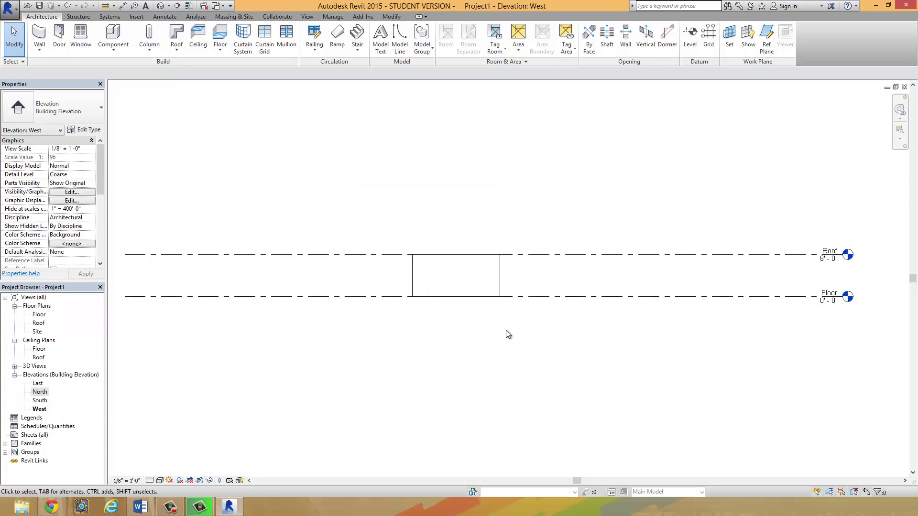